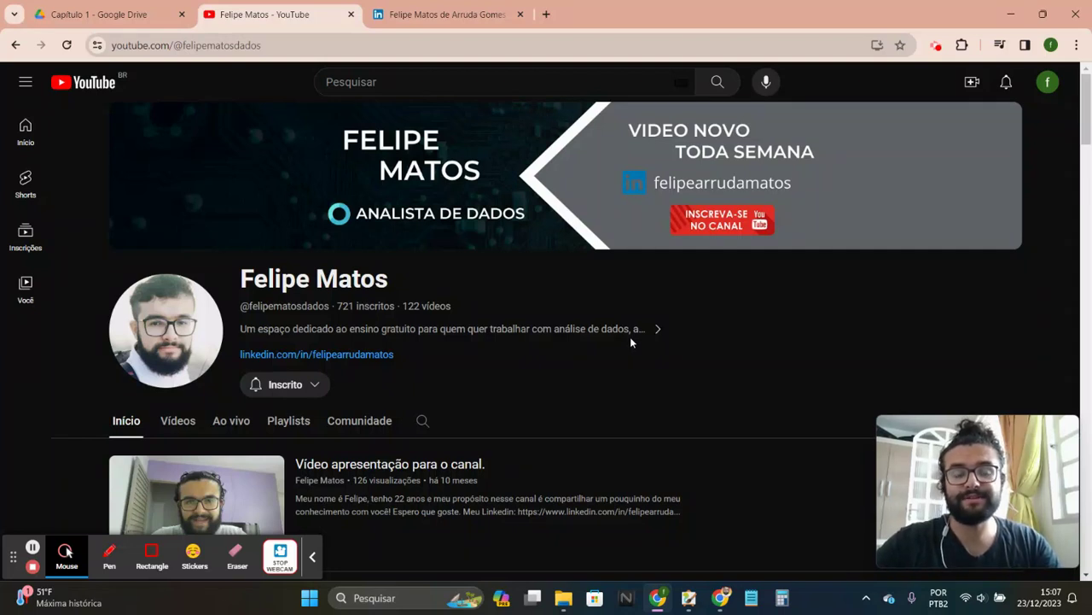
Scroll through the LinkedIn profile page
click(312, 557)
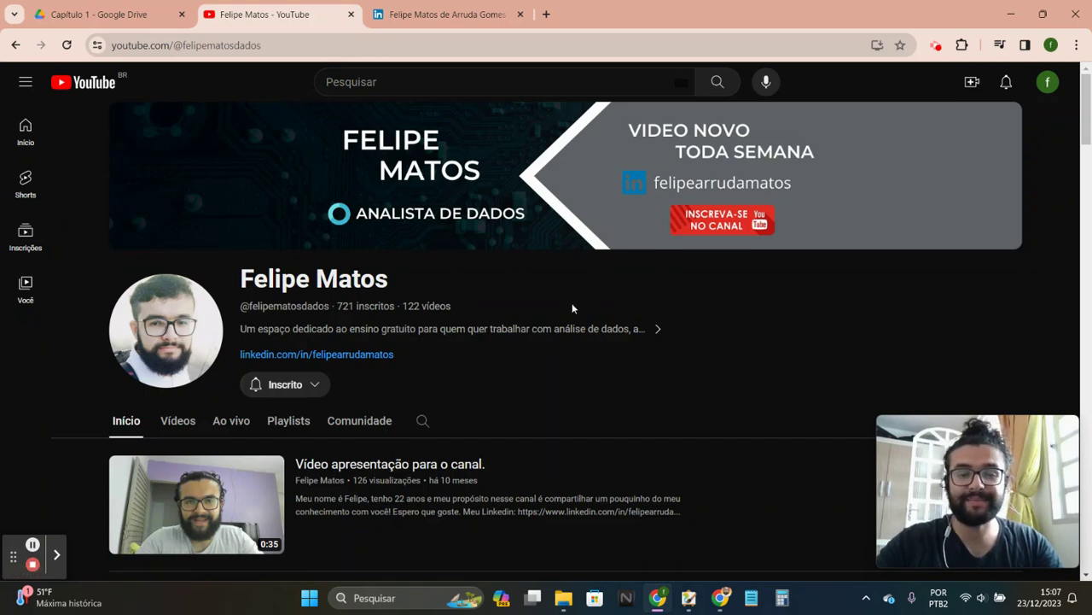
scroll(572, 308, down, 4)
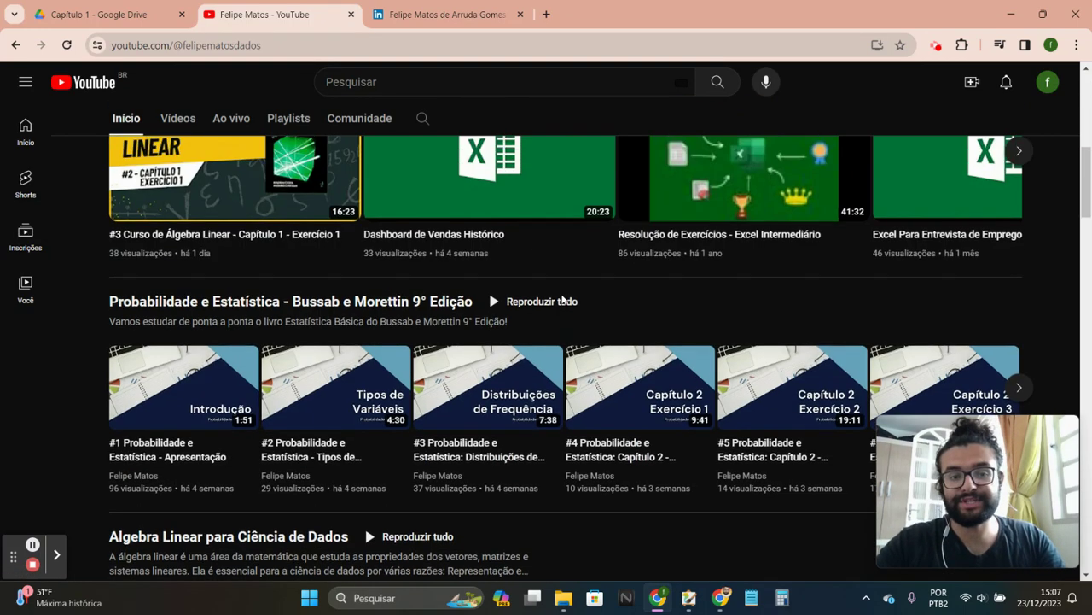
scroll(562, 301, down, 3)
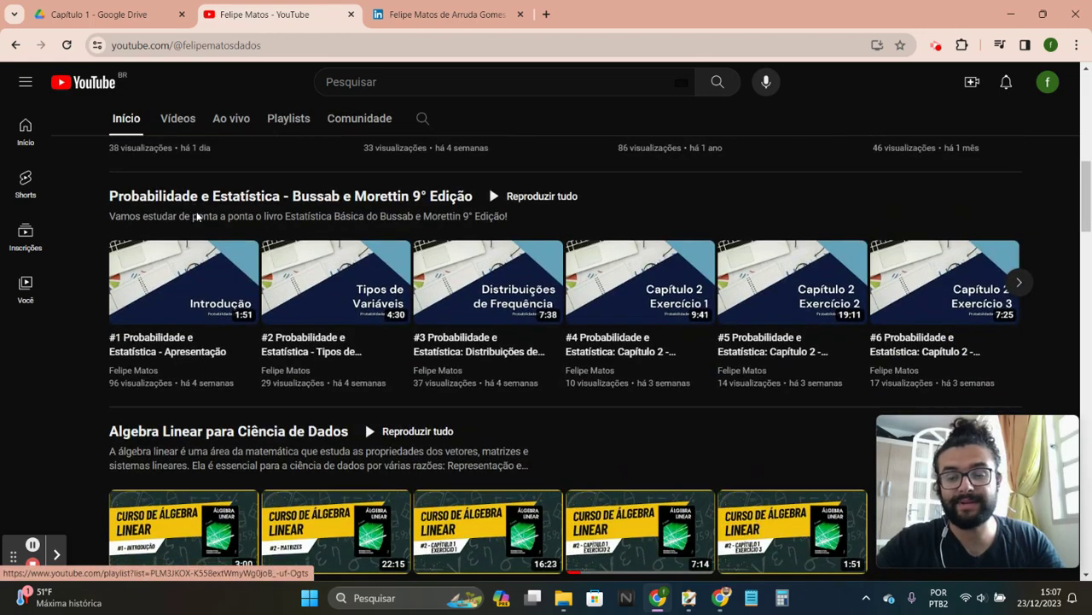
scroll(195, 213, down, 3)
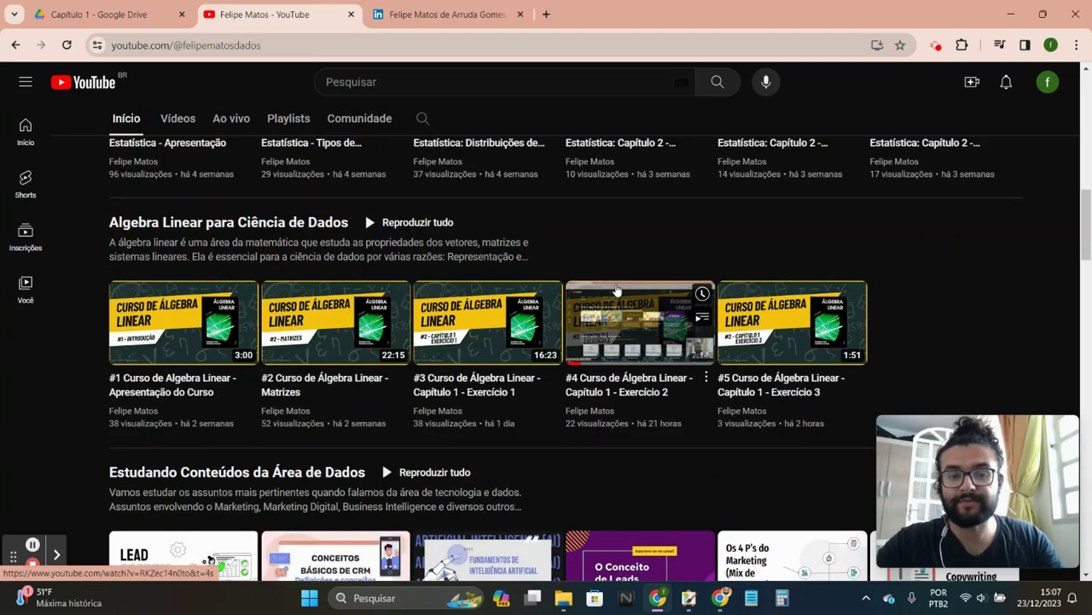
scroll(605, 260, down, 3)
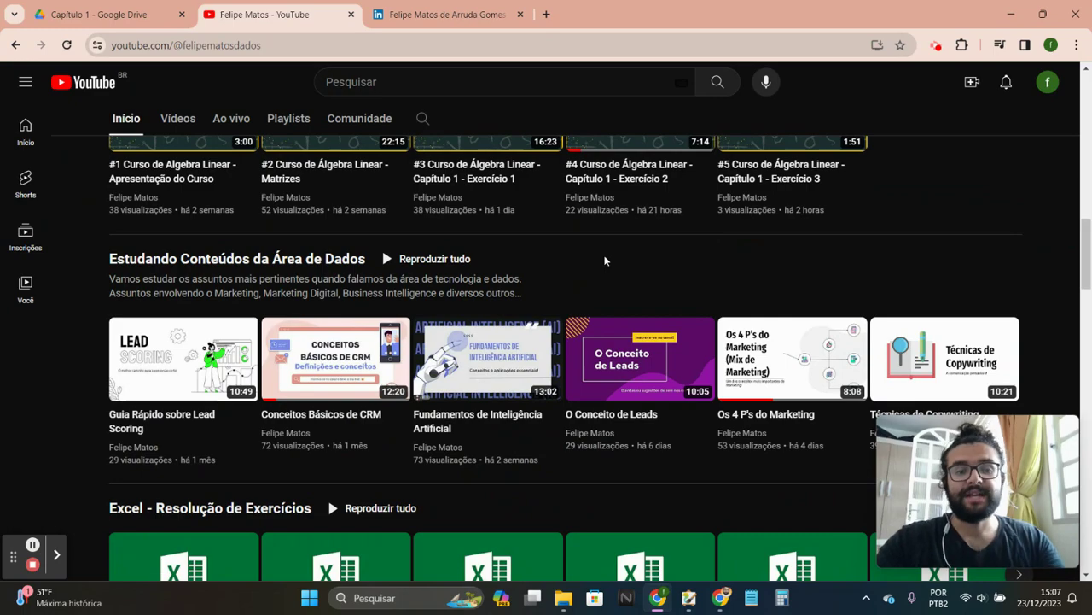
scroll(602, 260, down, 3)
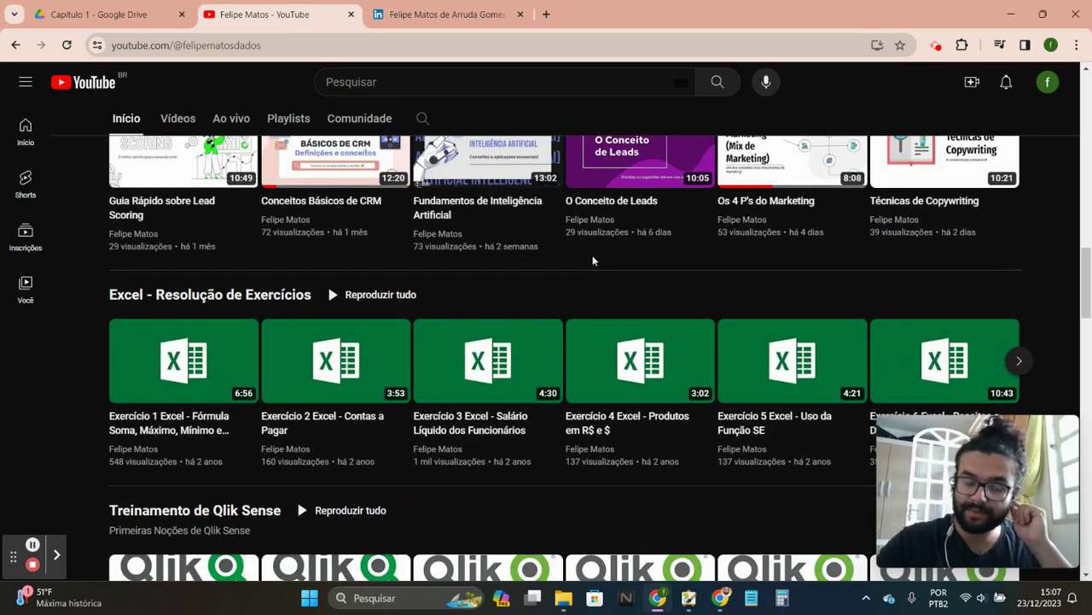
scroll(589, 255, down, 5)
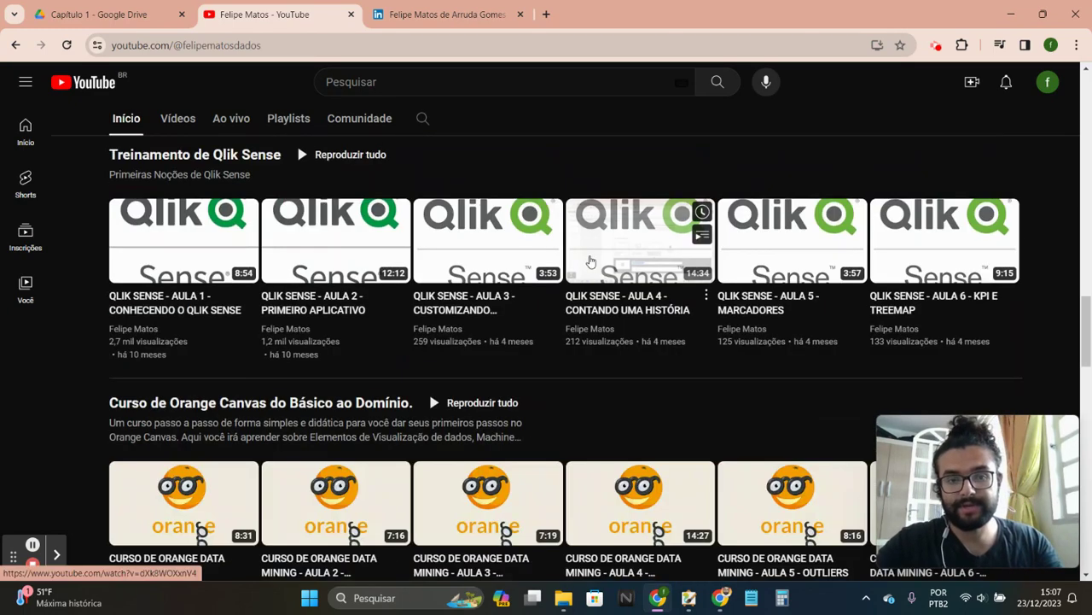
scroll(510, 209, down, 3)
scroll(513, 239, down, 3)
scroll(512, 273, down, 4)
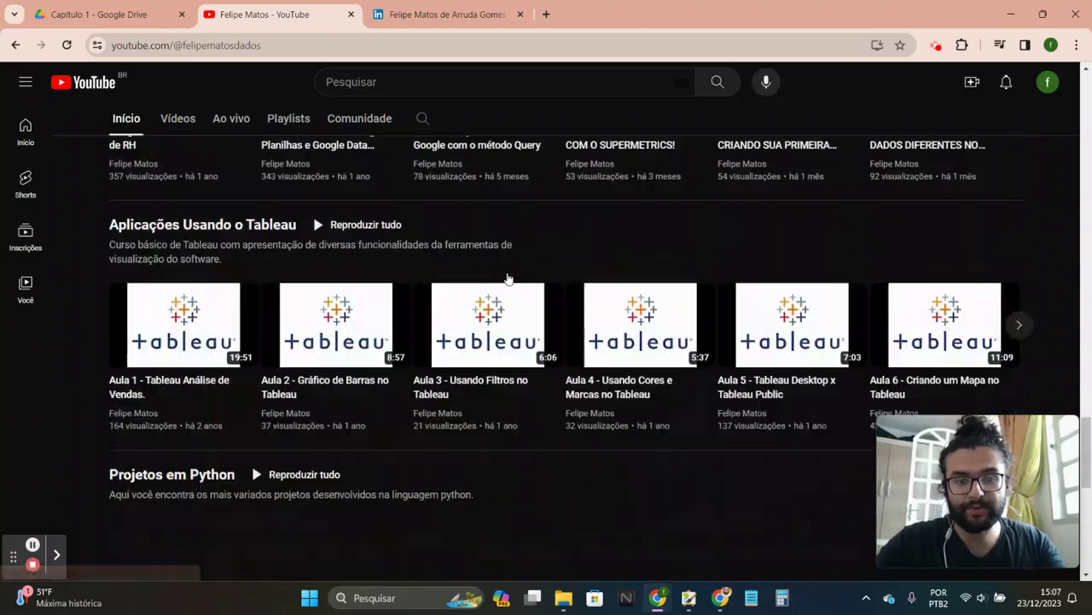
scroll(519, 286, down, 4)
scroll(520, 295, up, 3)
scroll(524, 304, up, 5)
scroll(524, 305, up, 5)
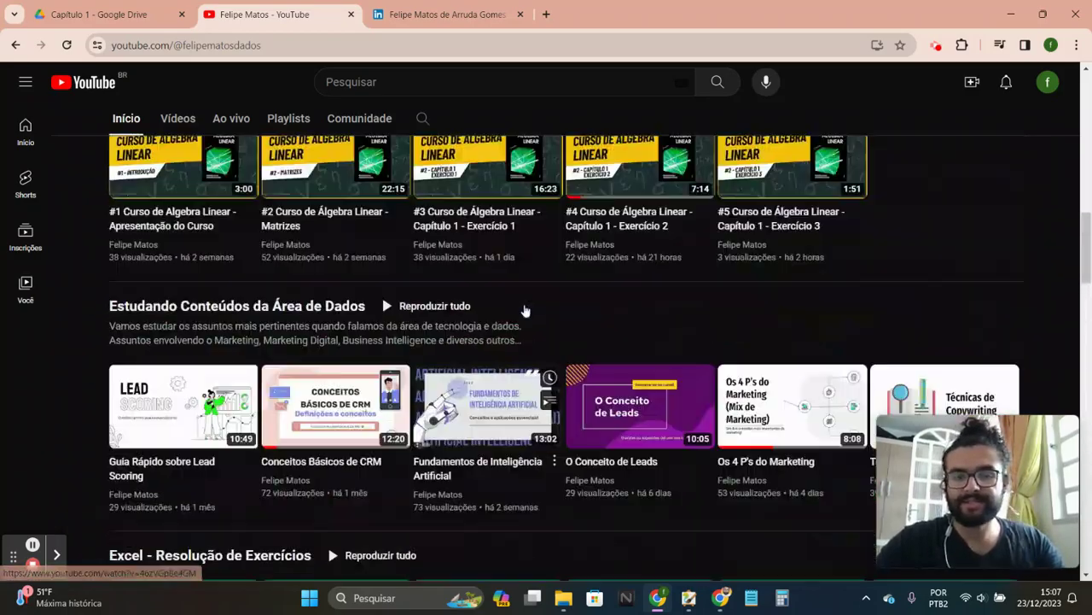
scroll(526, 312, up, 5)
scroll(526, 311, up, 1)
scroll(524, 309, down, 2)
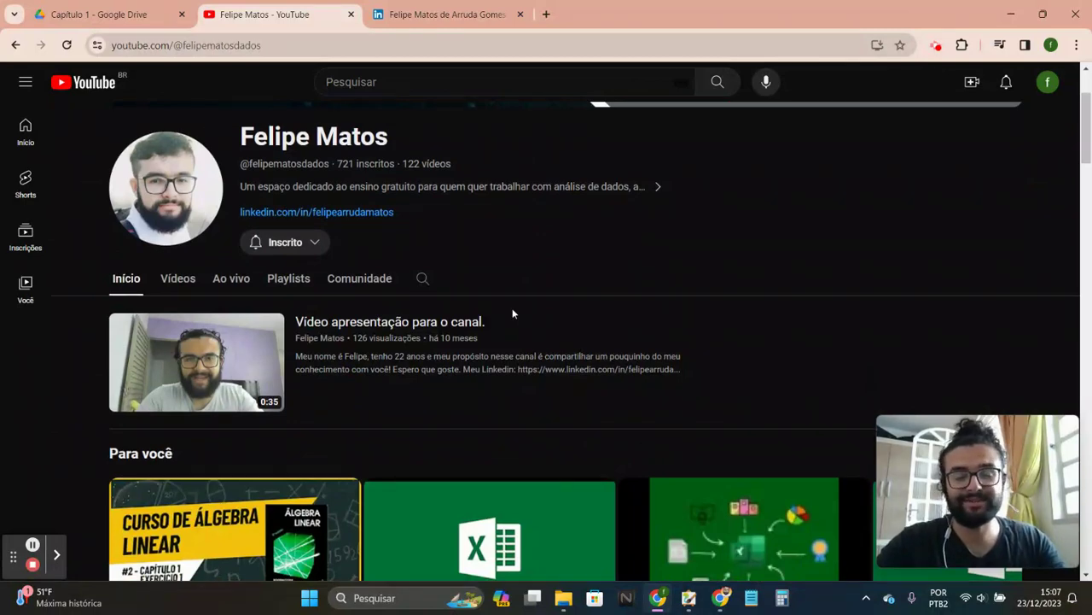
Review the profile's followers line and certificates, then return to the exercise 10 drawing in MyPaint
click(468, 12)
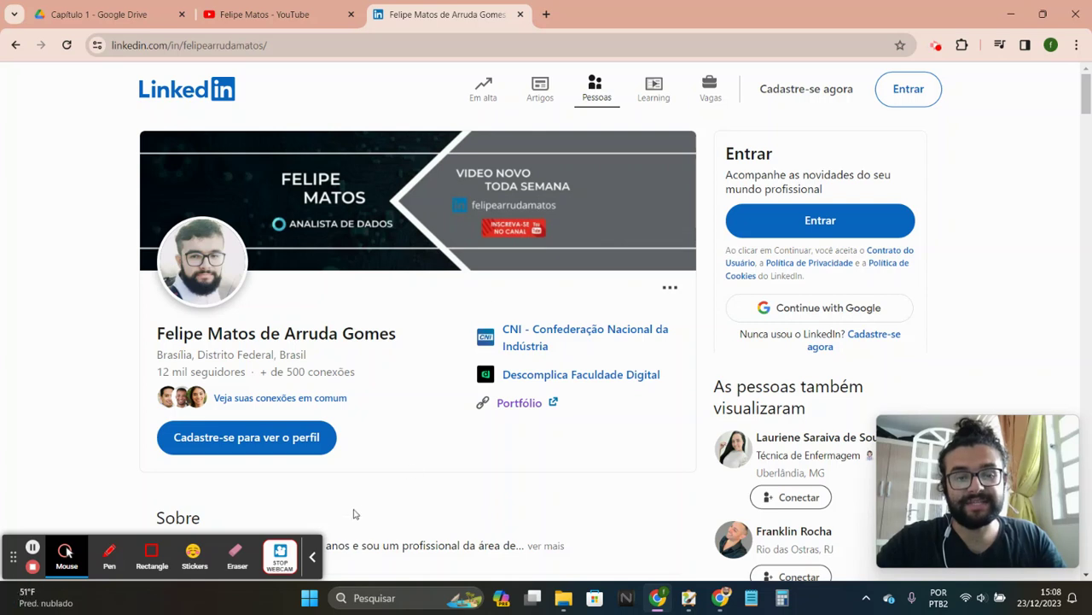
triple_click(230, 377)
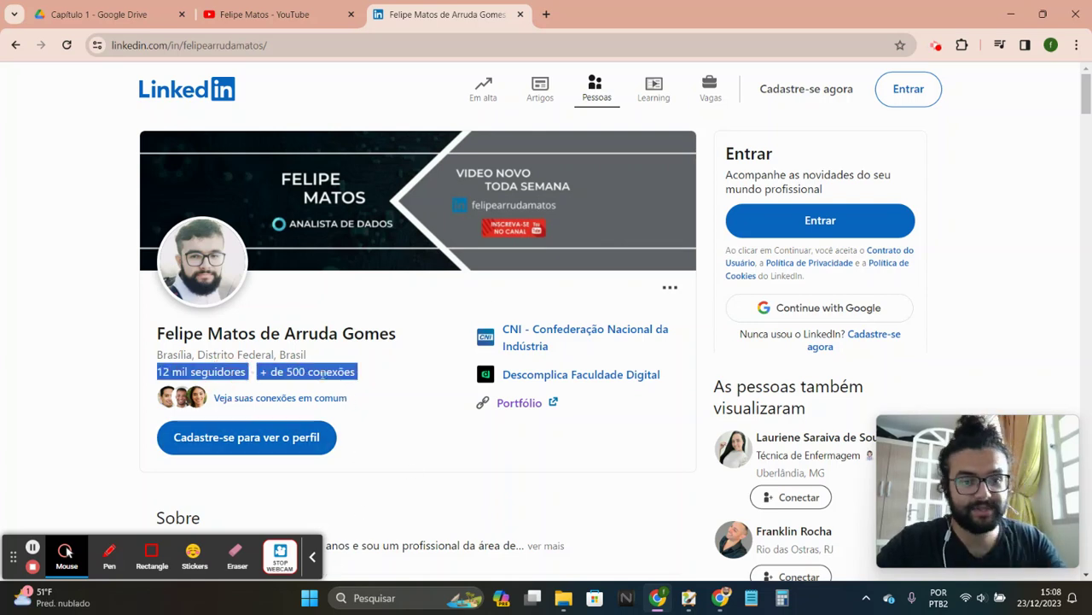
click(405, 376)
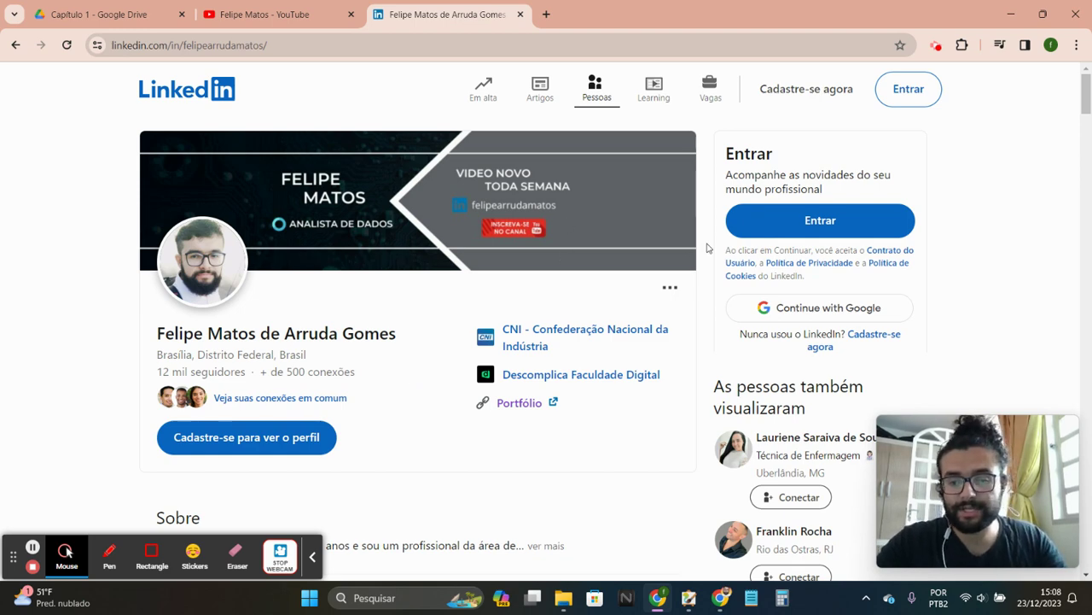
scroll(707, 248, down, 3)
scroll(707, 247, down, 5)
scroll(706, 248, down, 3)
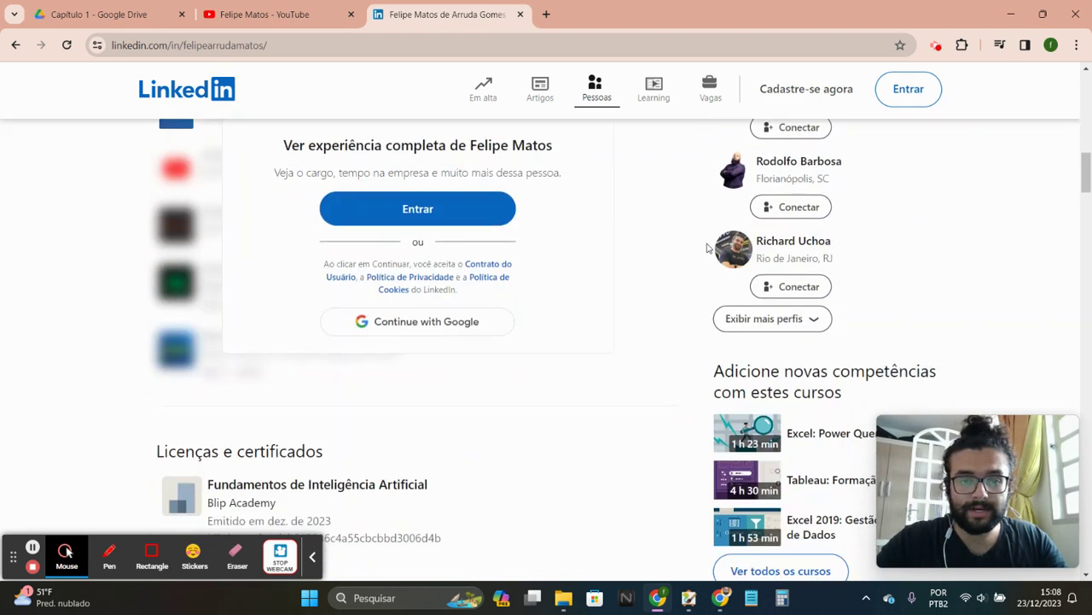
scroll(707, 248, down, 4)
scroll(706, 247, down, 4)
scroll(707, 248, down, 4)
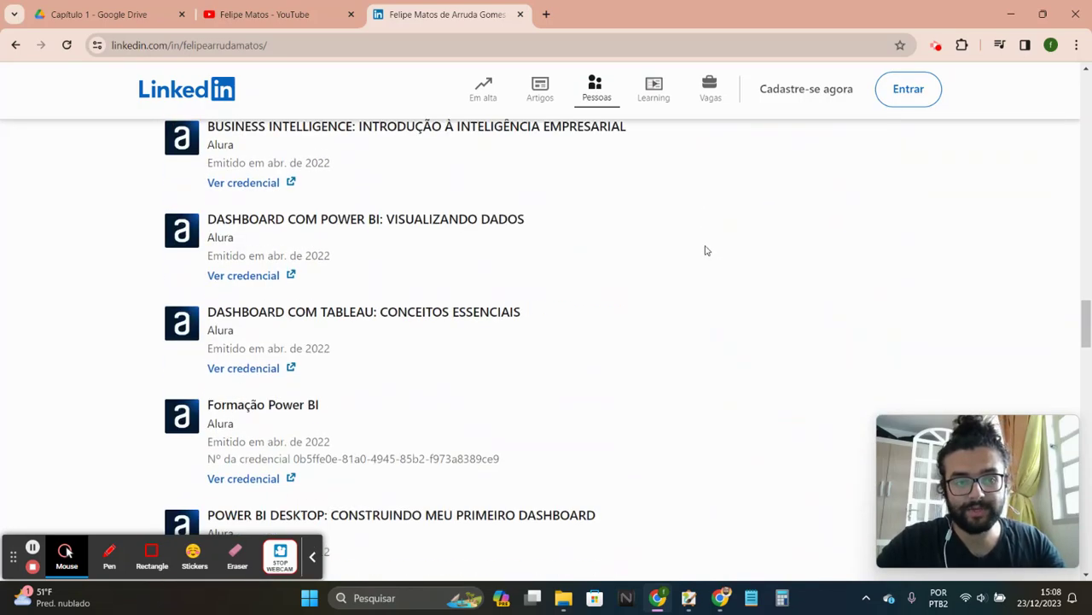
scroll(706, 248, down, 3)
scroll(707, 250, down, 5)
scroll(707, 251, down, 1)
scroll(707, 250, down, 4)
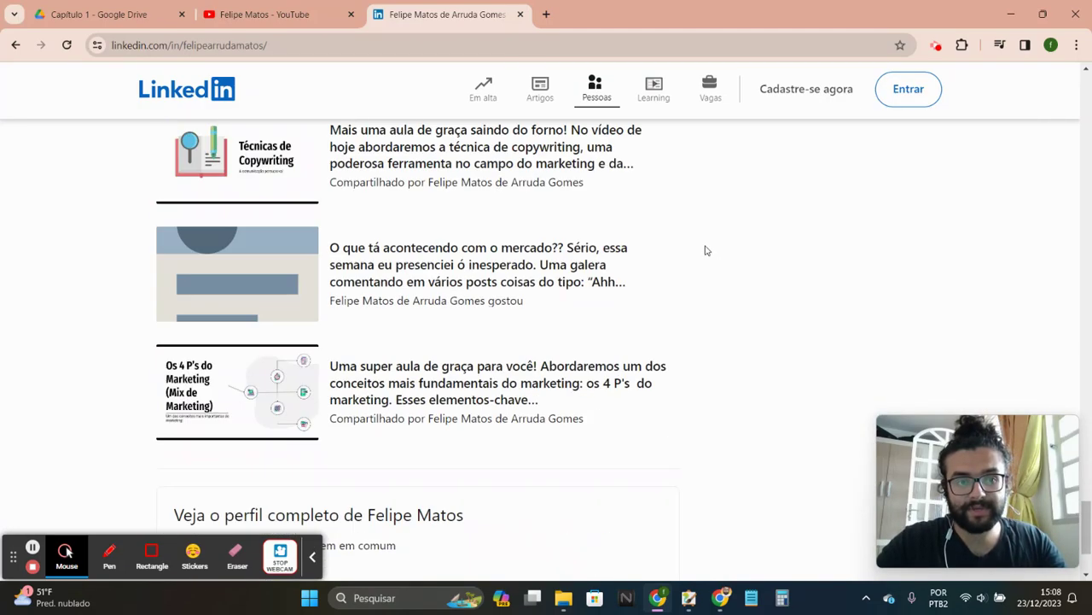
scroll(707, 250, down, 1)
scroll(707, 250, up, 1)
scroll(707, 250, up, 5)
scroll(707, 250, up, 4)
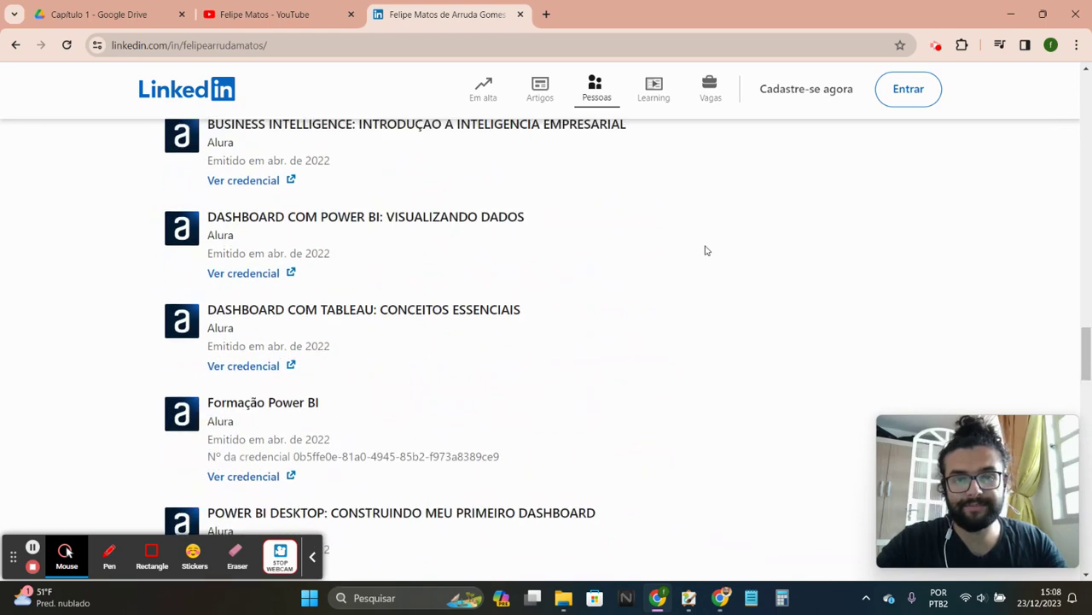
scroll(707, 250, up, 5)
scroll(706, 250, up, 5)
scroll(707, 250, up, 5)
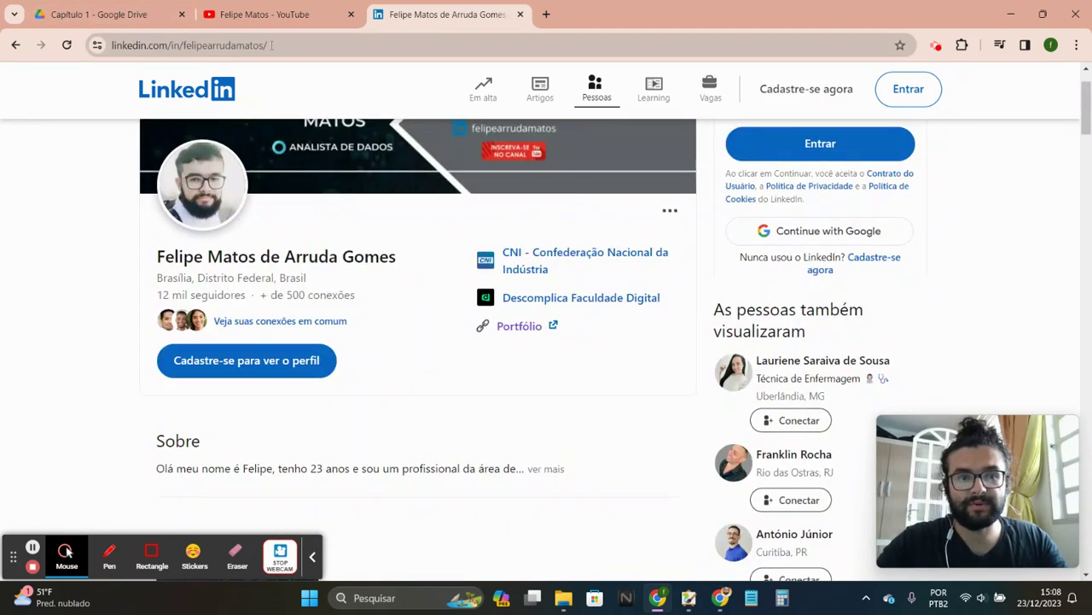
click(689, 597)
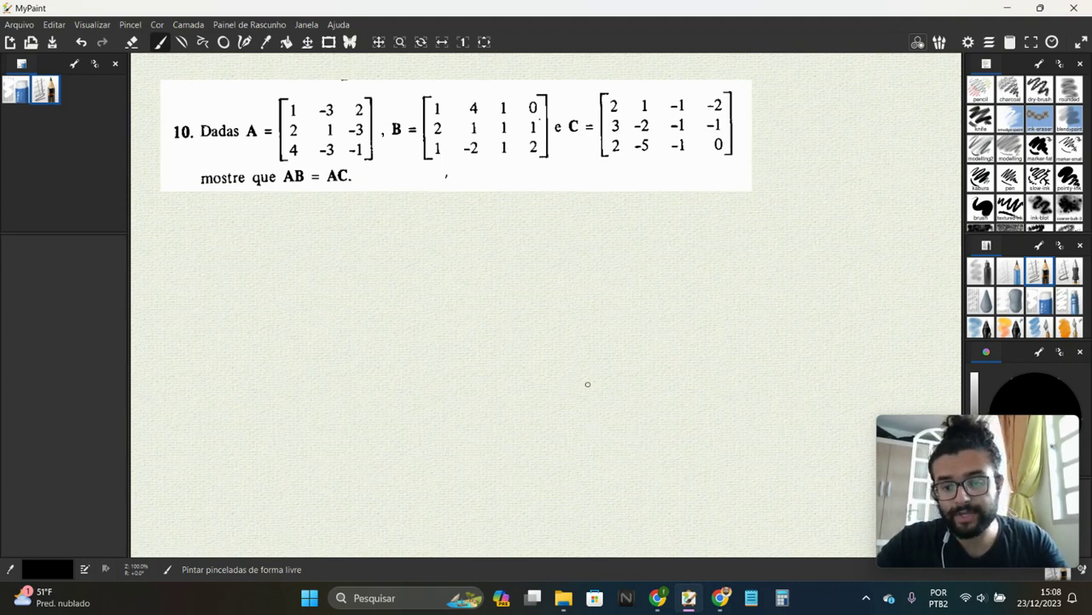
Bring MyPaint forward and zoom and pan so both the AB and AC expansions are visible
click(657, 597)
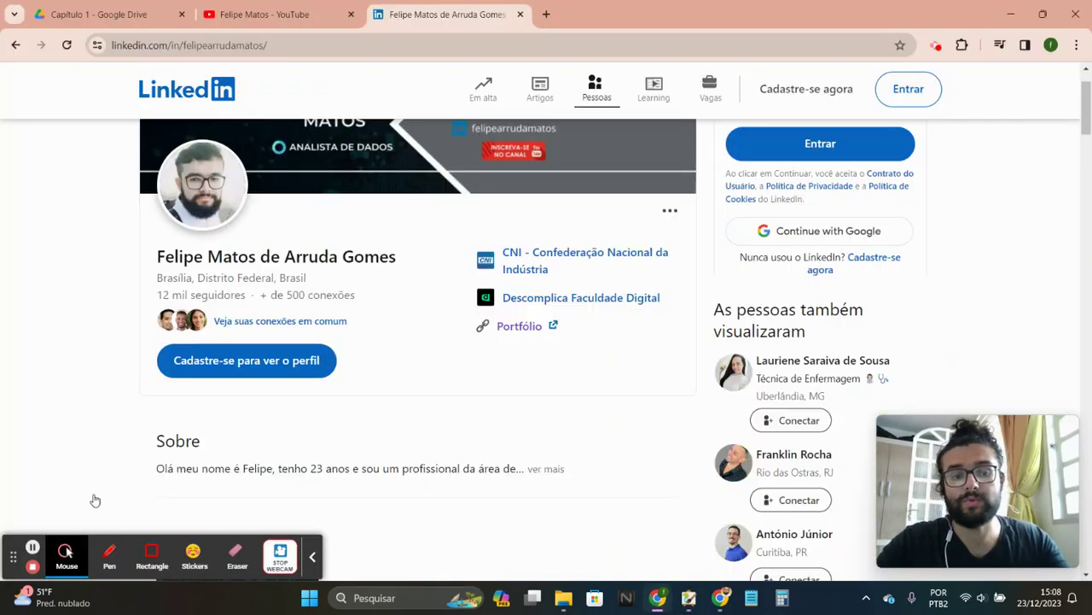
click(697, 599)
scroll(418, 290, up, 3)
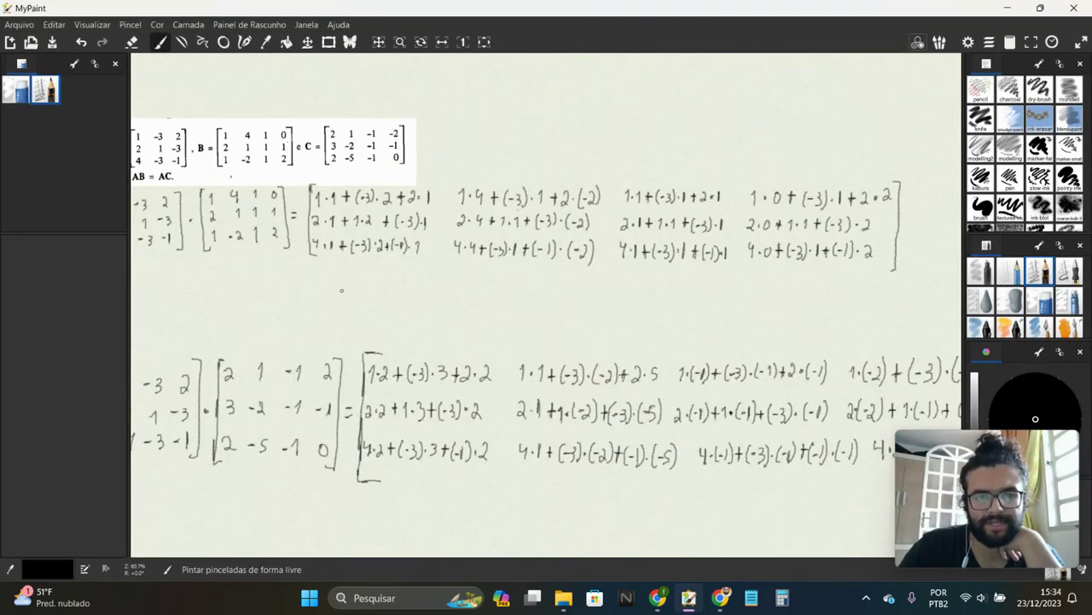
drag(347, 305, 397, 330)
scroll(394, 326, down, 1)
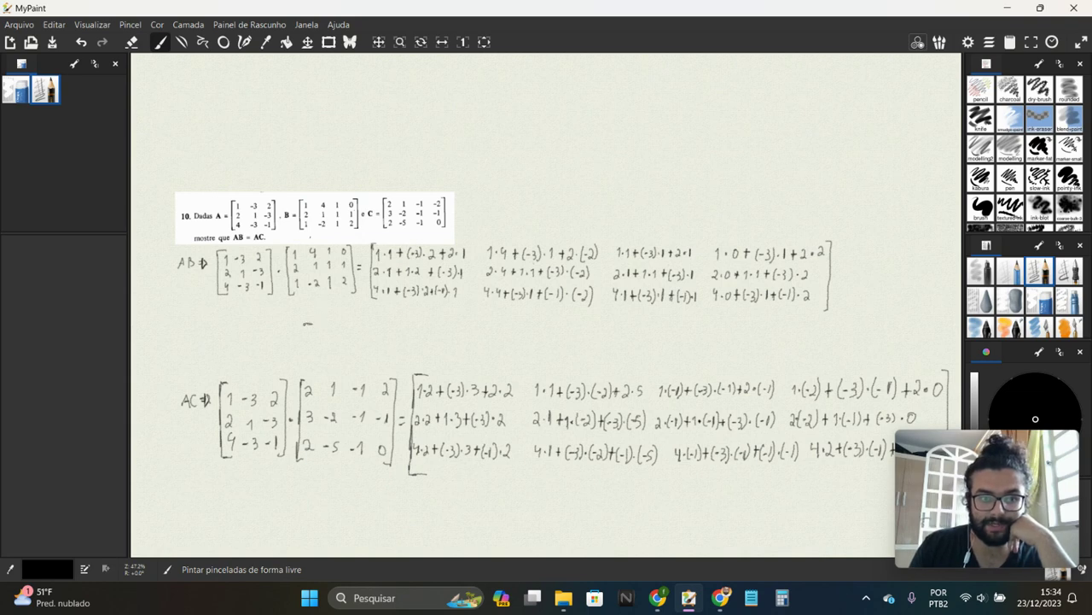
Undo the stray -3 and 1 - 6 attempts and redraw the AB result's opening bracket
drag(321, 302, 322, 358)
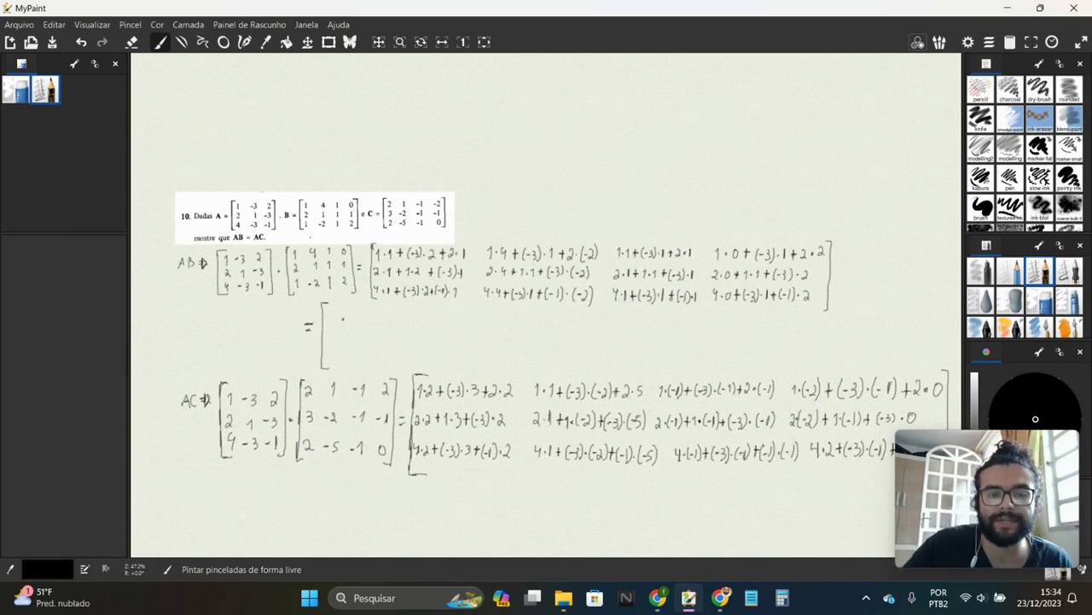
drag(329, 317, 338, 326)
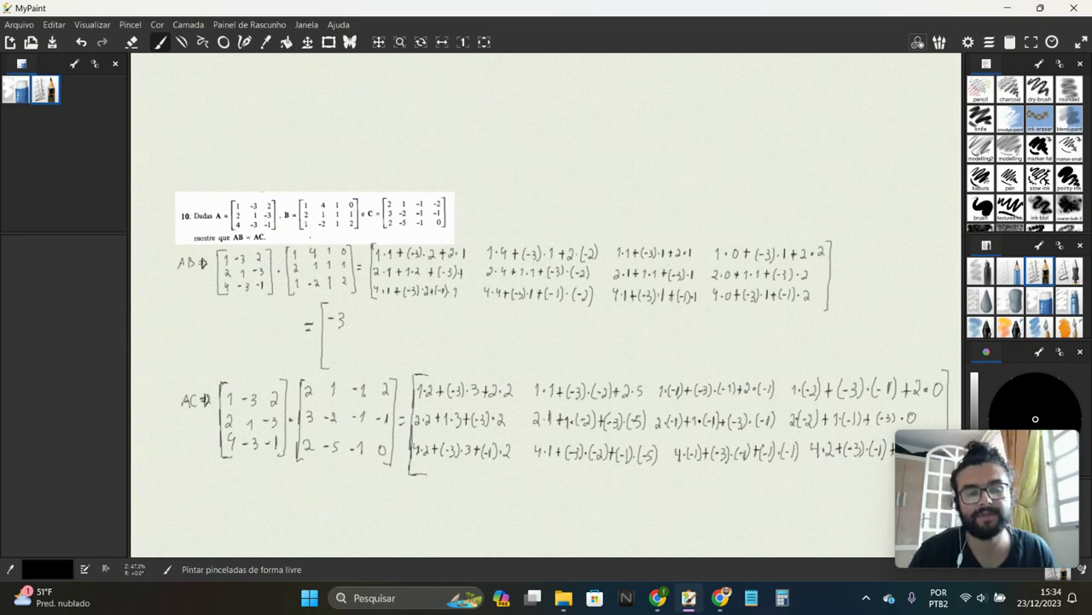
key(ctrl+z)
key(ctrl+z)
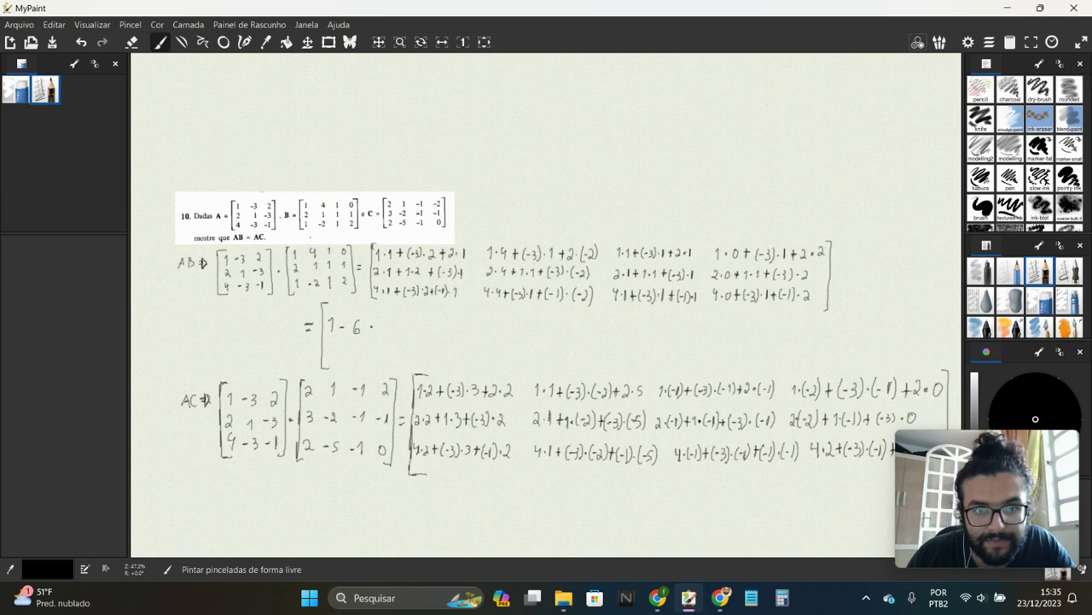
key(ctrl+z)
key(ctrl+z)
key(ctrl+z)
key(ctrl+z)
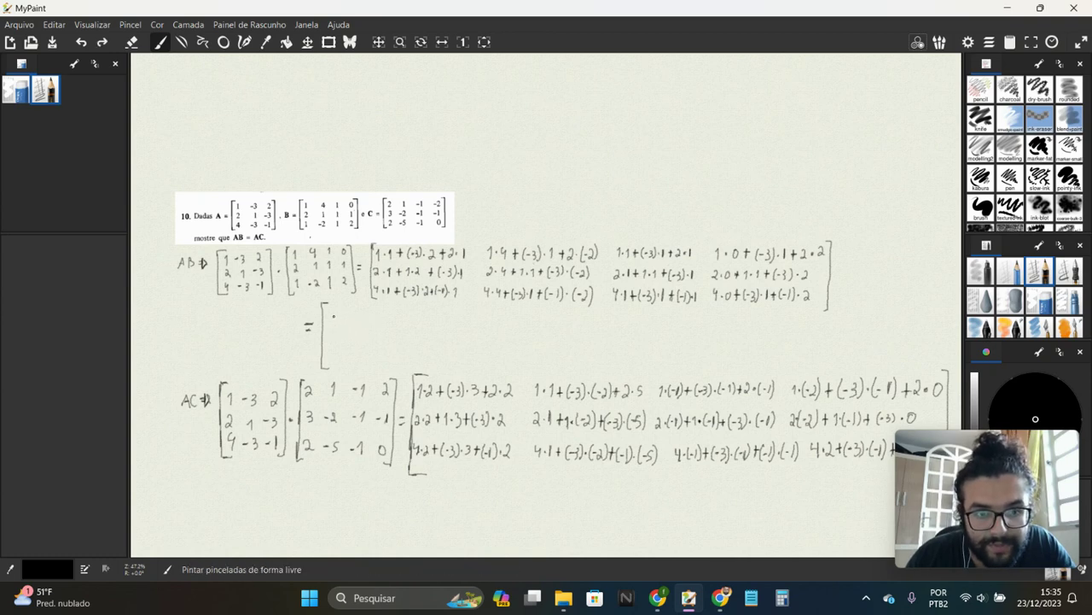
key(ctrl+z)
key(ctrl+z)
drag(322, 301, 322, 326)
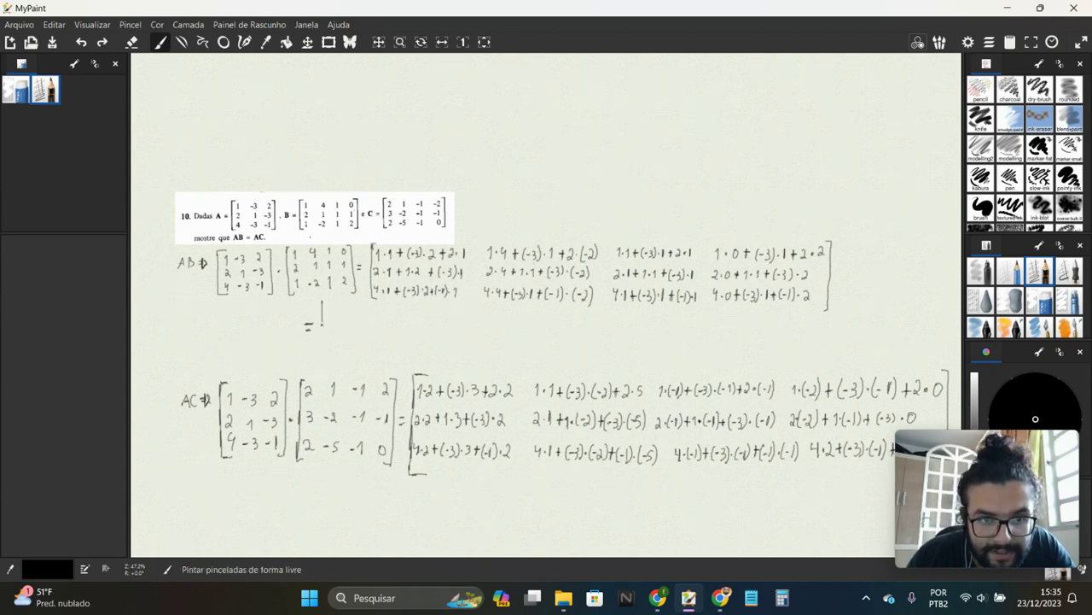
key(ctrl+z)
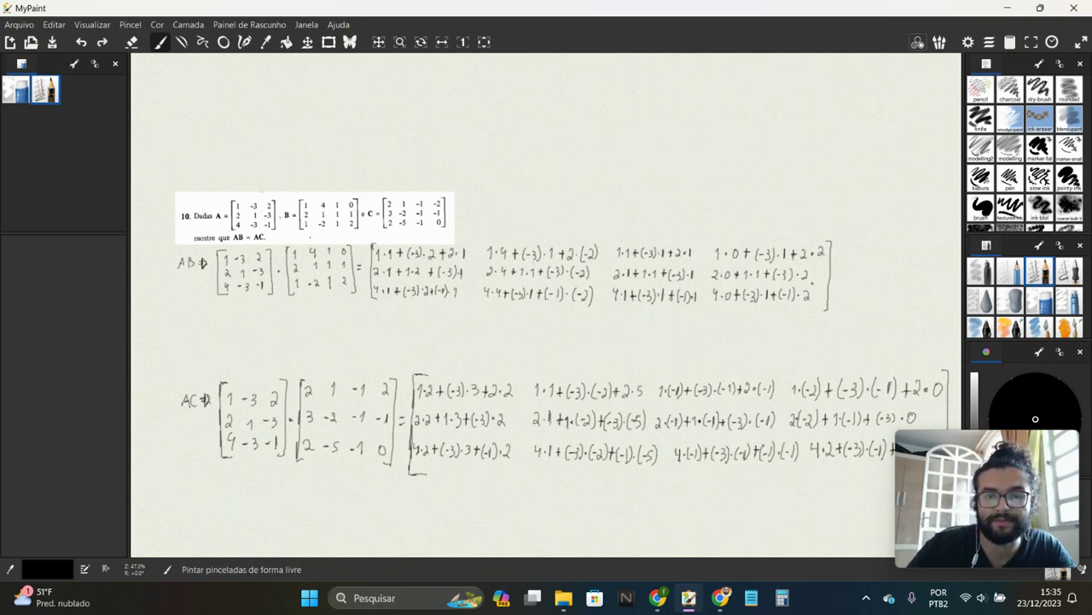
mouse_move(804, 299)
mouse_down()
mouse_move(654, 329)
mouse_move(573, 290)
mouse_up()
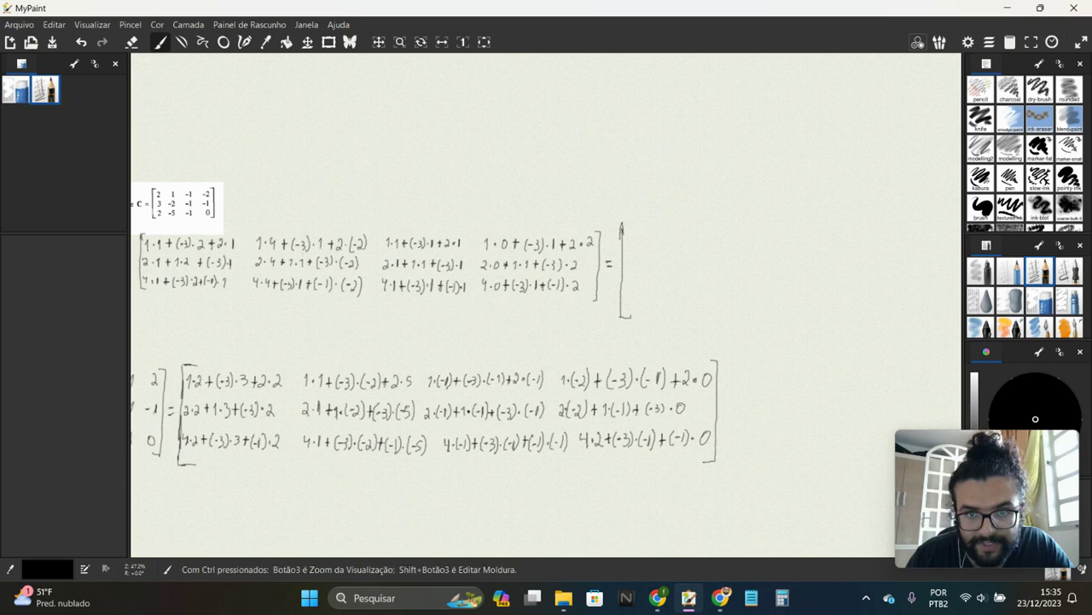
Undo the stray mark on the new bracket and dismiss a popup menu
key(ctrl+z)
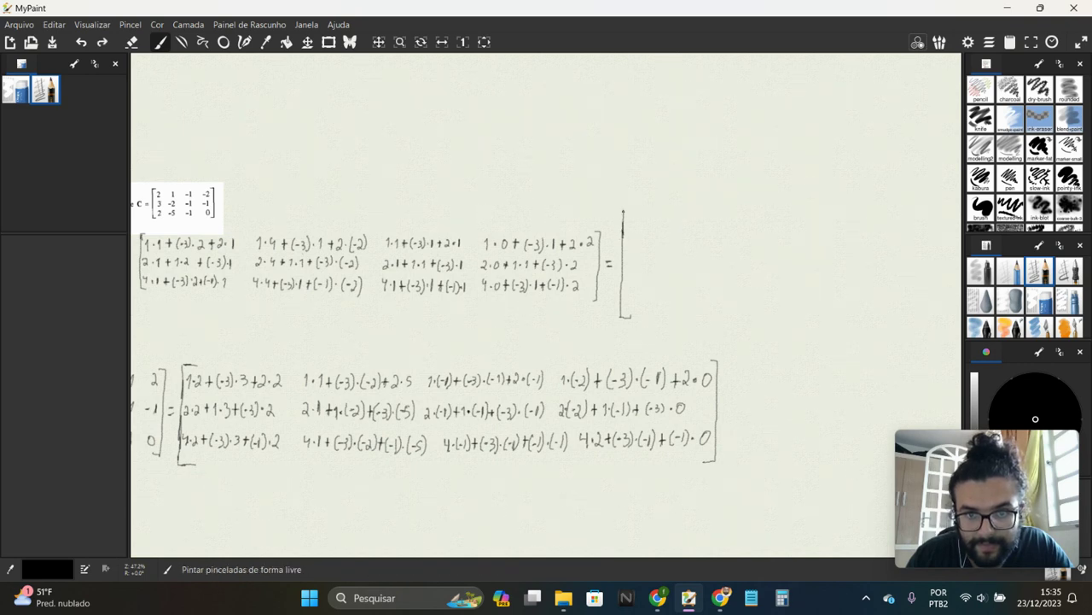
right_click(629, 216)
click(640, 219)
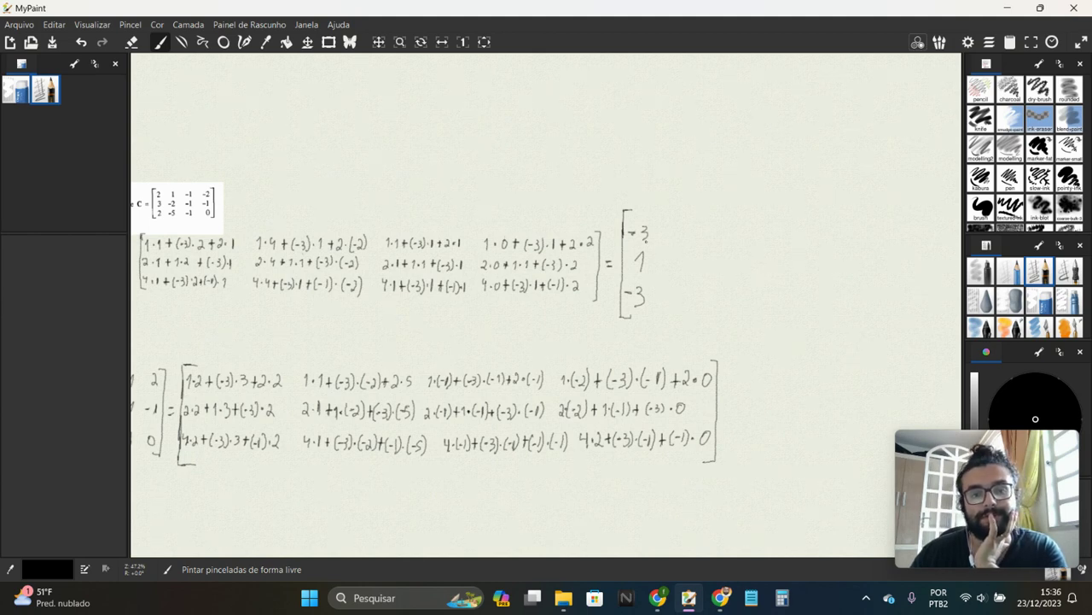
Write -3, 15, 15 in the second column and 0, 0, 0 in the third
drag(683, 234, 679, 243)
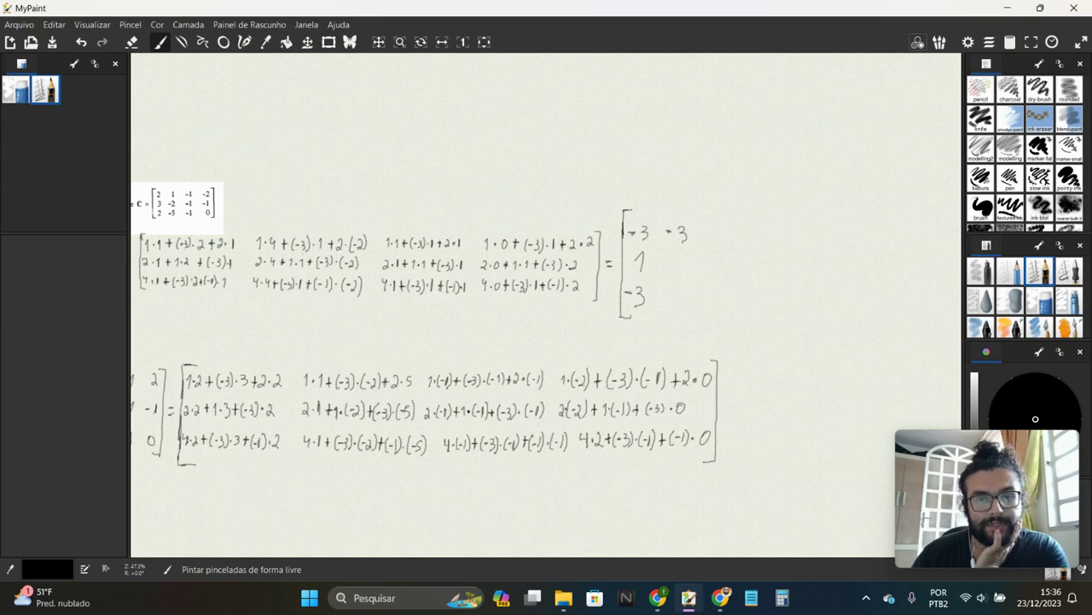
mouse_move(675, 255)
mouse_down()
mouse_move(673, 274)
mouse_move(684, 275)
mouse_up()
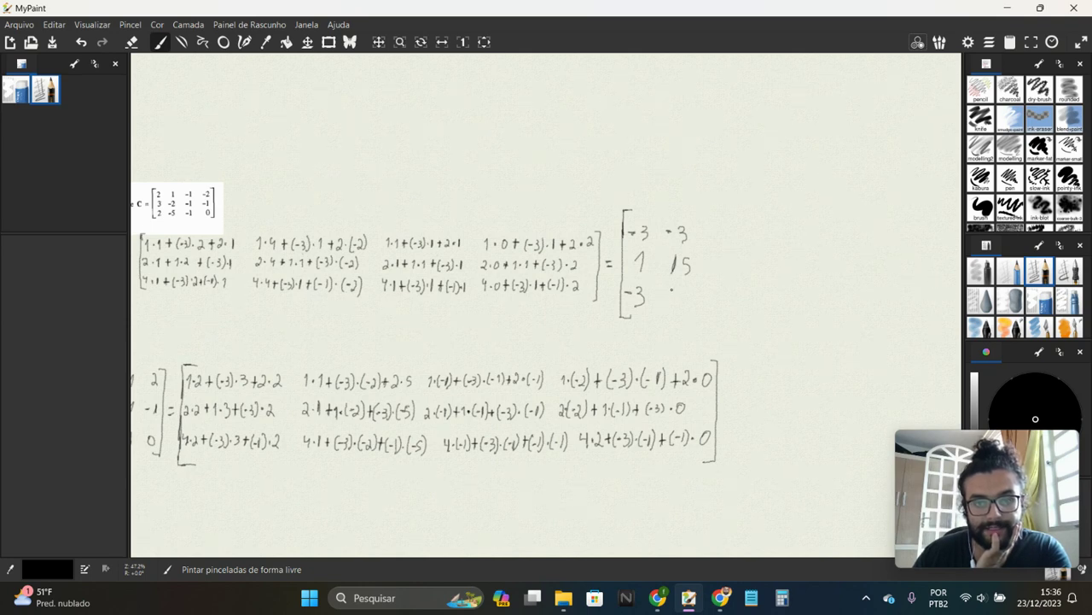
mouse_move(671, 288)
mouse_down()
mouse_move(669, 307)
mouse_move(679, 306)
mouse_up()
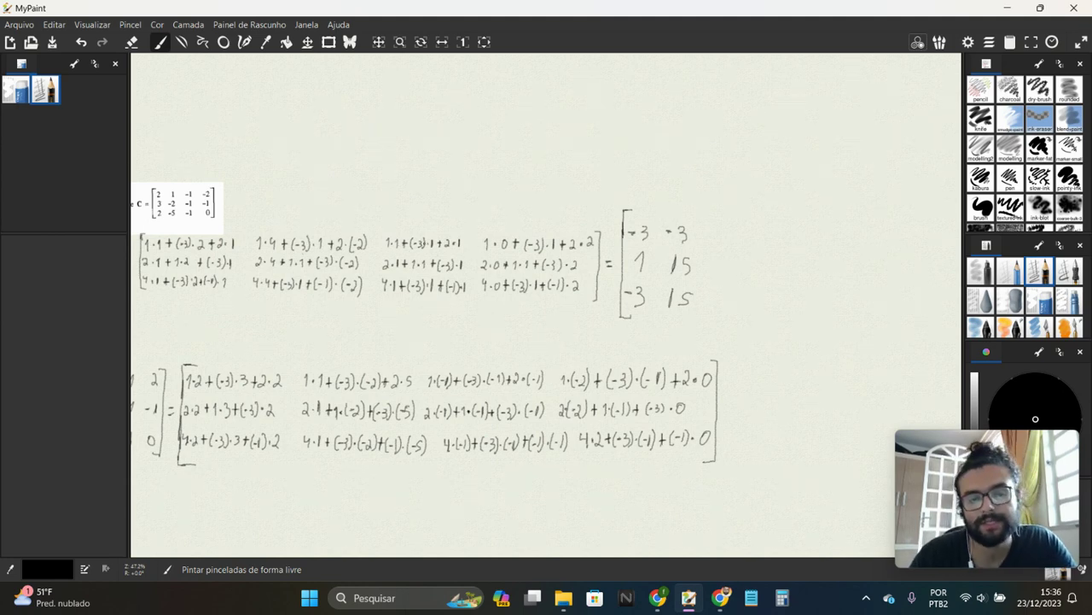
drag(681, 258, 680, 263)
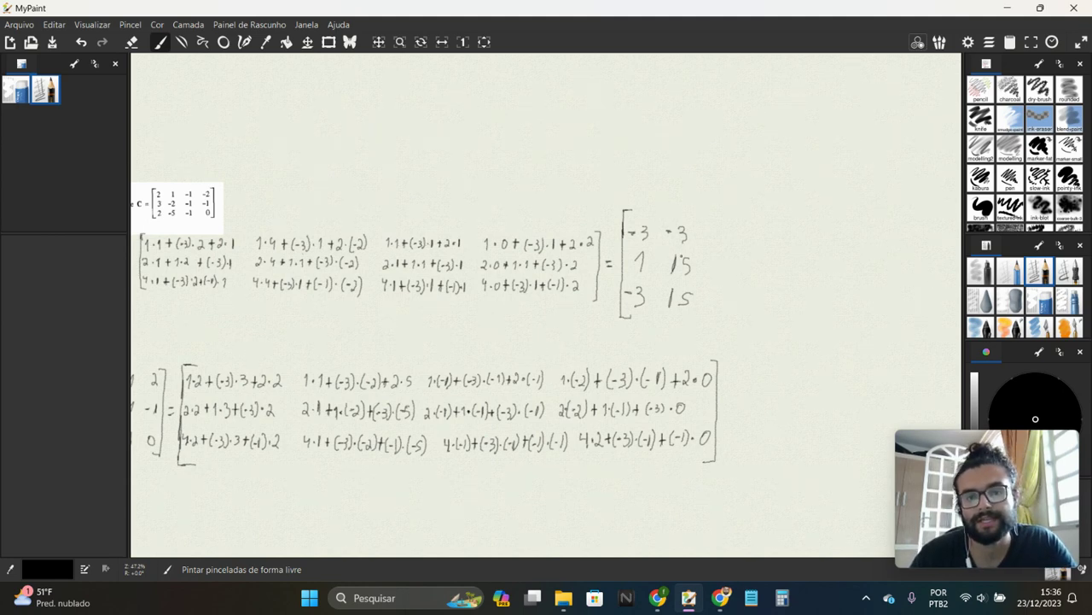
drag(731, 226, 730, 227)
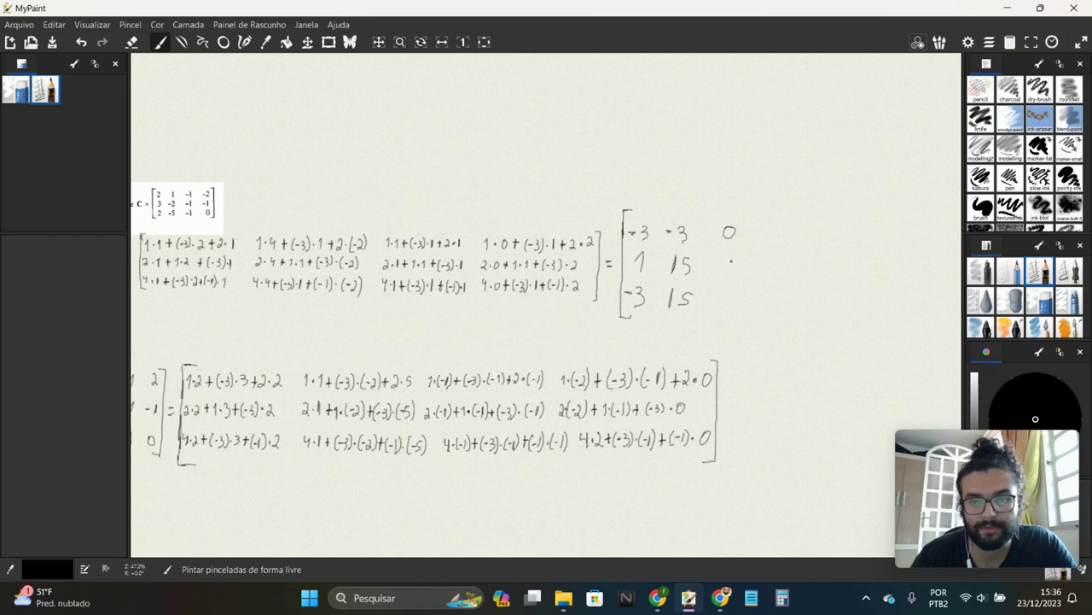
drag(731, 262, 729, 262)
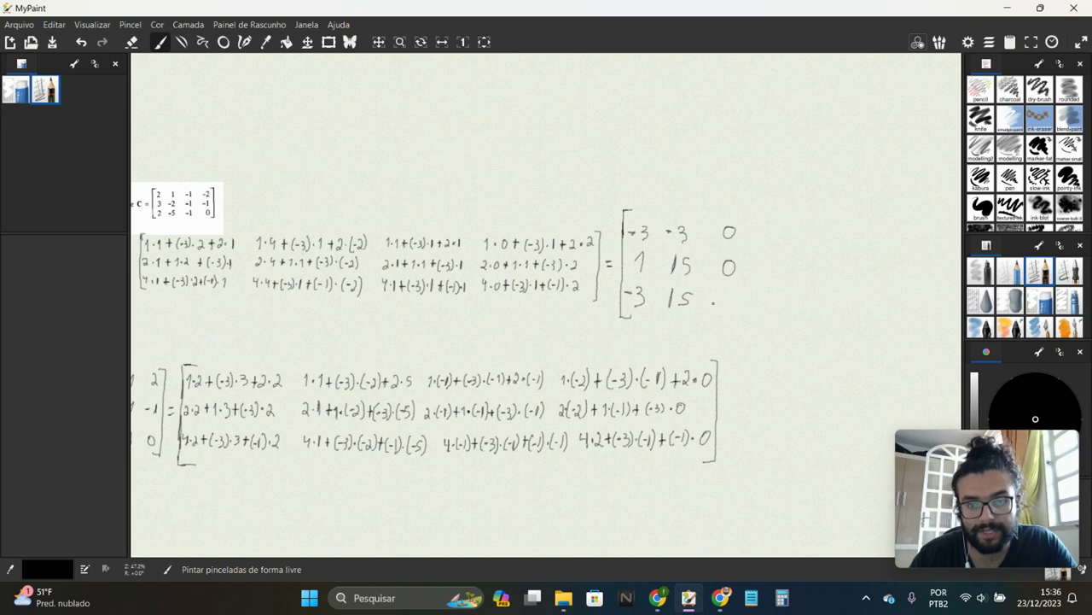
drag(730, 292, 728, 293)
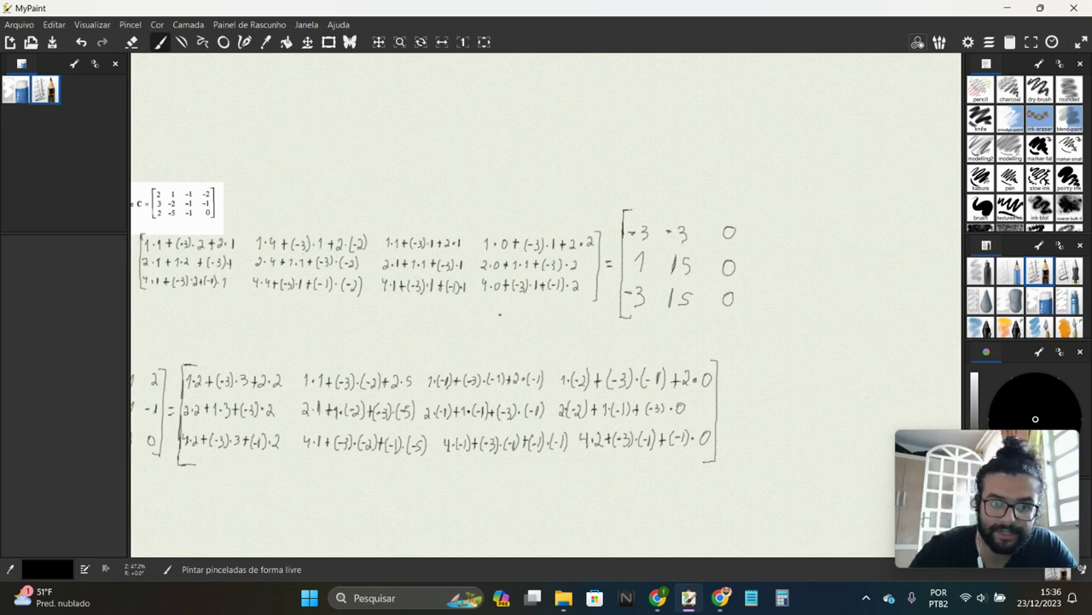
Fill the fourth column with 1, -5, -5 and close the AB matrix with a right bracket
scroll(500, 314, up, 2)
scroll(476, 298, up, 2)
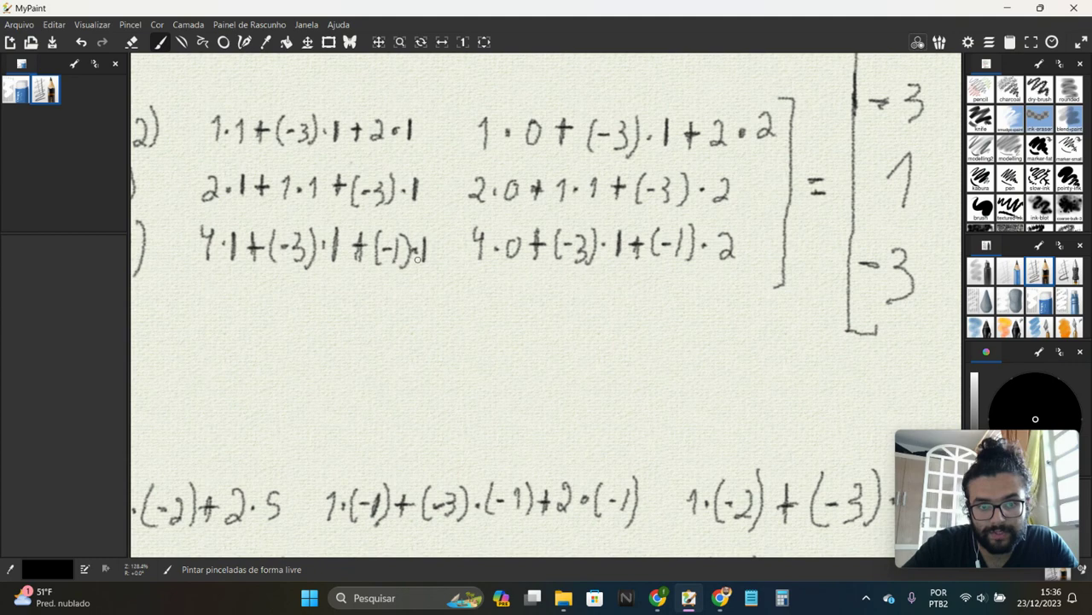
scroll(427, 277, down, 2)
mouse_move(658, 349)
mouse_down()
mouse_move(478, 361)
mouse_move(463, 350)
mouse_up()
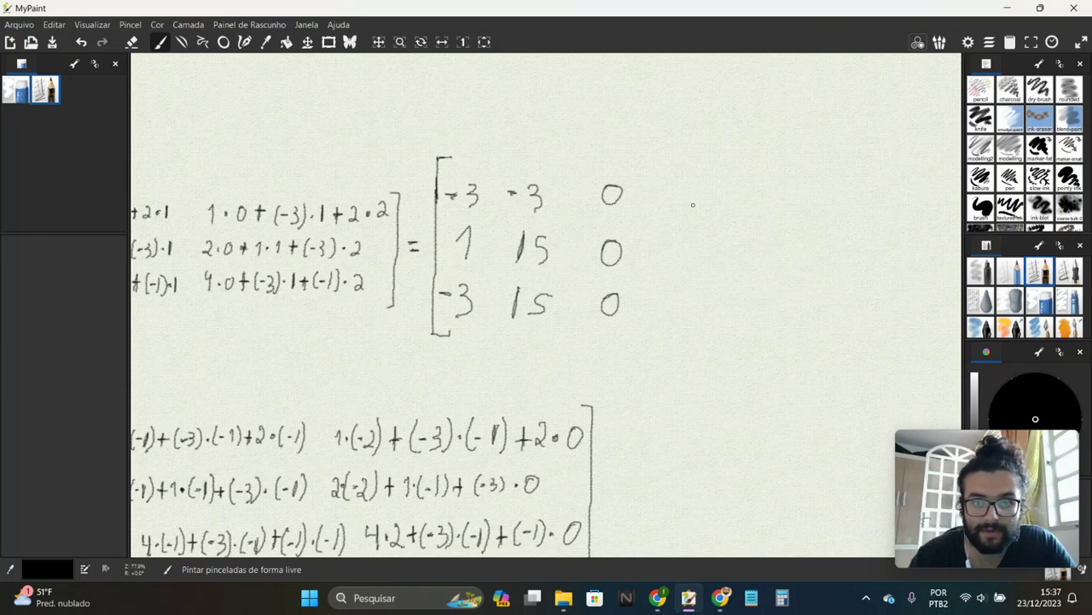
drag(671, 182, 677, 206)
mouse_move(682, 152)
mouse_down()
mouse_move(697, 198)
mouse_move(698, 336)
mouse_move(681, 337)
mouse_up()
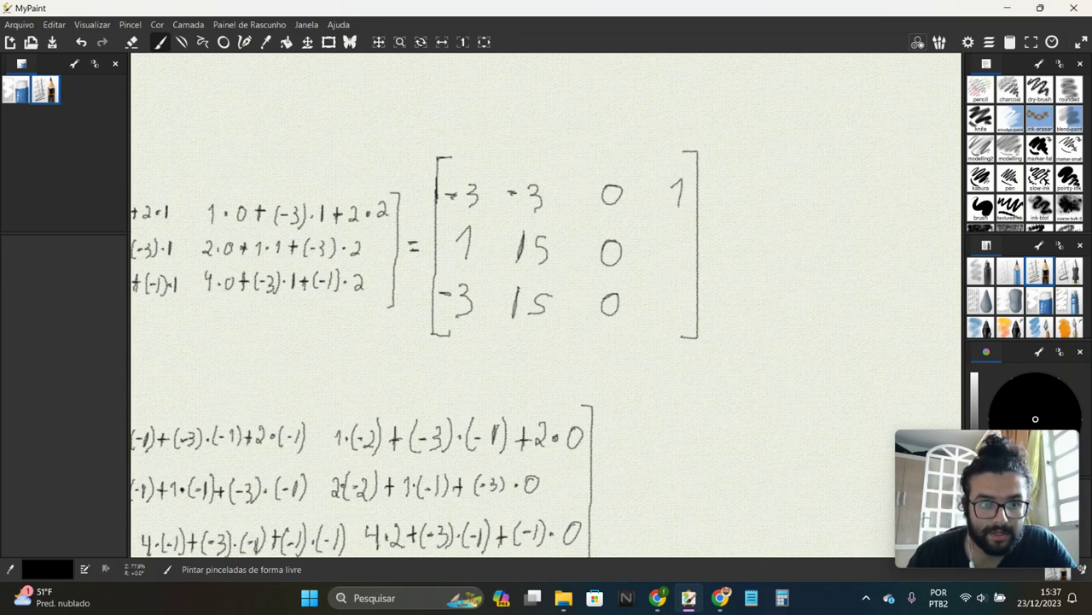
drag(680, 236, 680, 239)
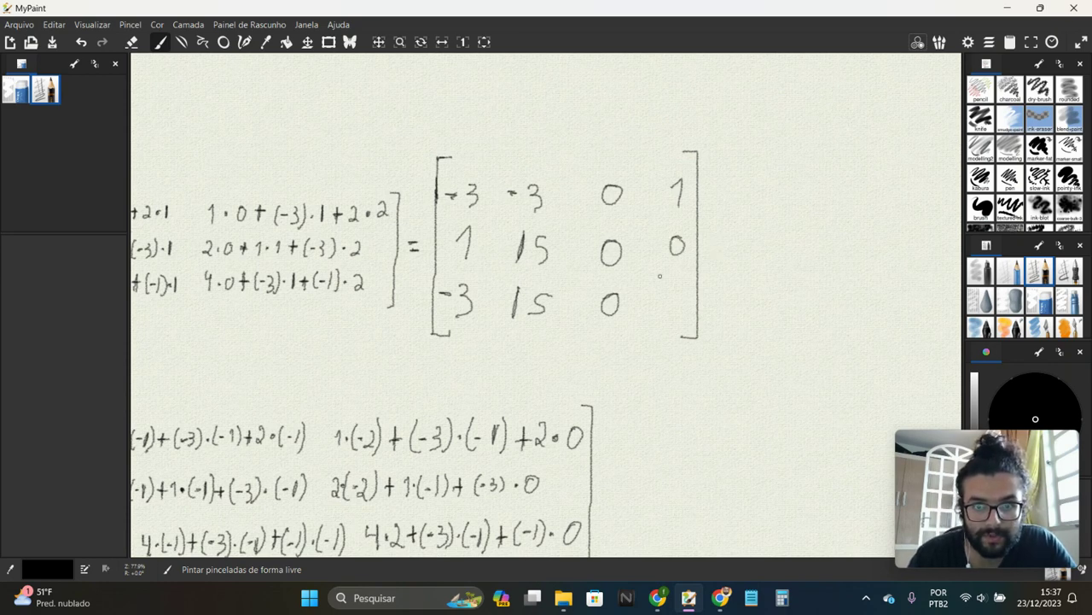
key(ctrl+z)
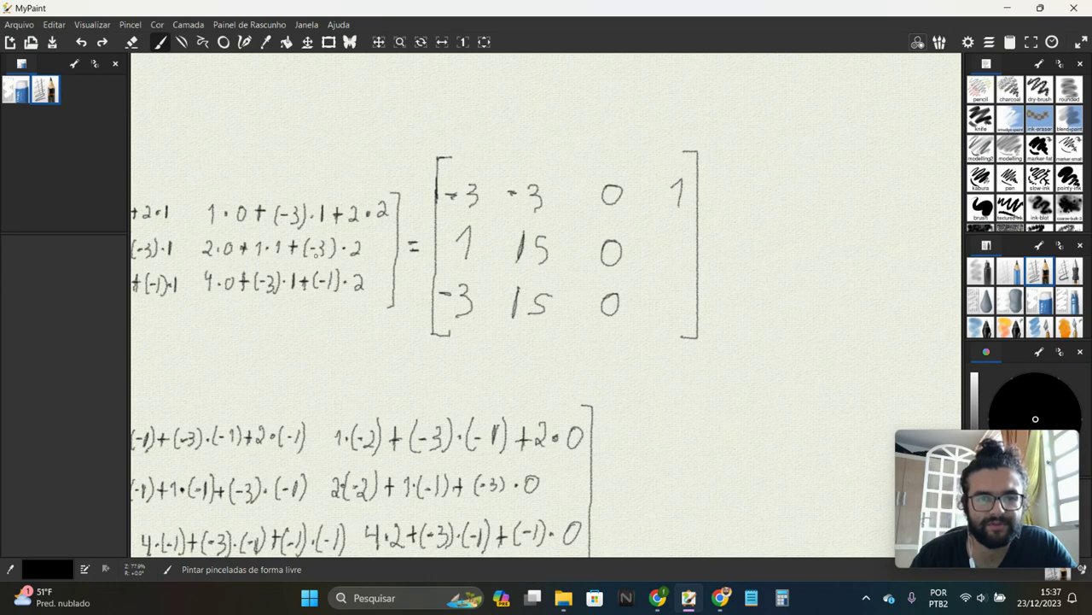
drag(647, 245, 667, 259)
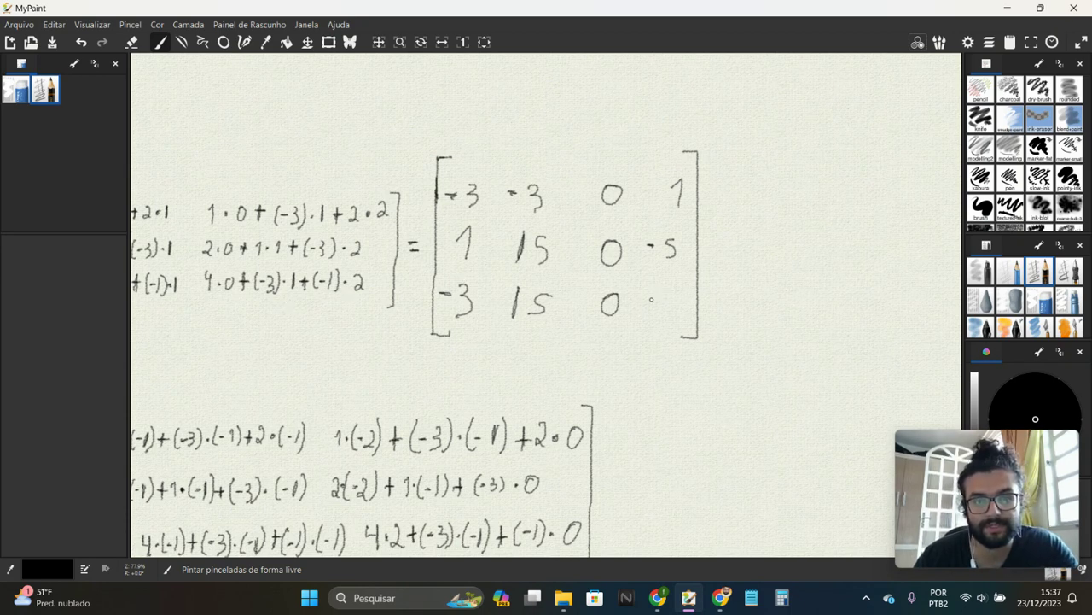
mouse_move(657, 300)
mouse_down()
mouse_move(672, 302)
mouse_move(666, 316)
mouse_up()
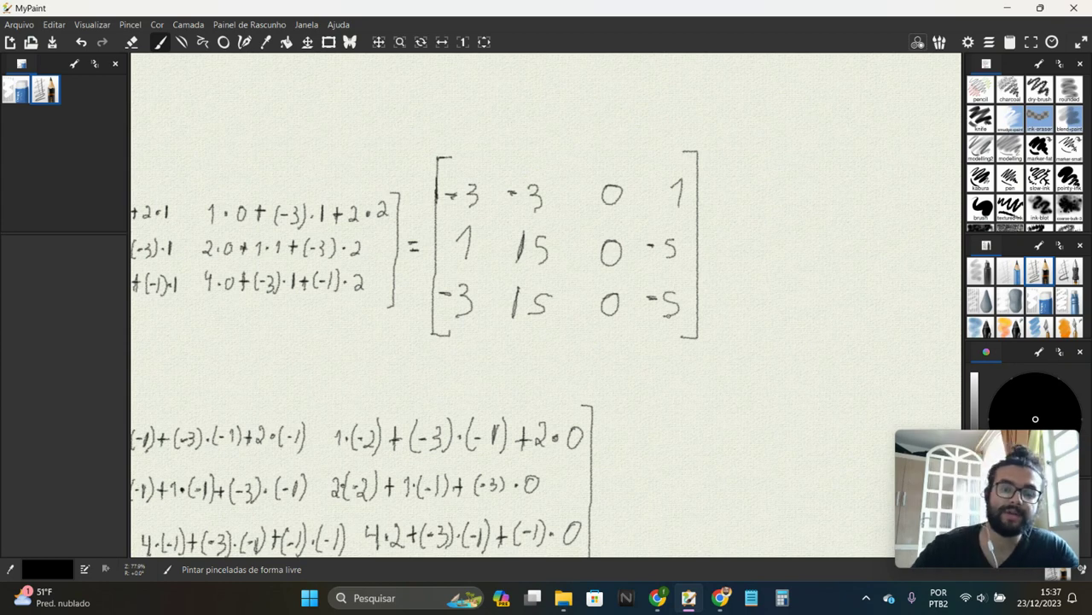
mouse_move(657, 597)
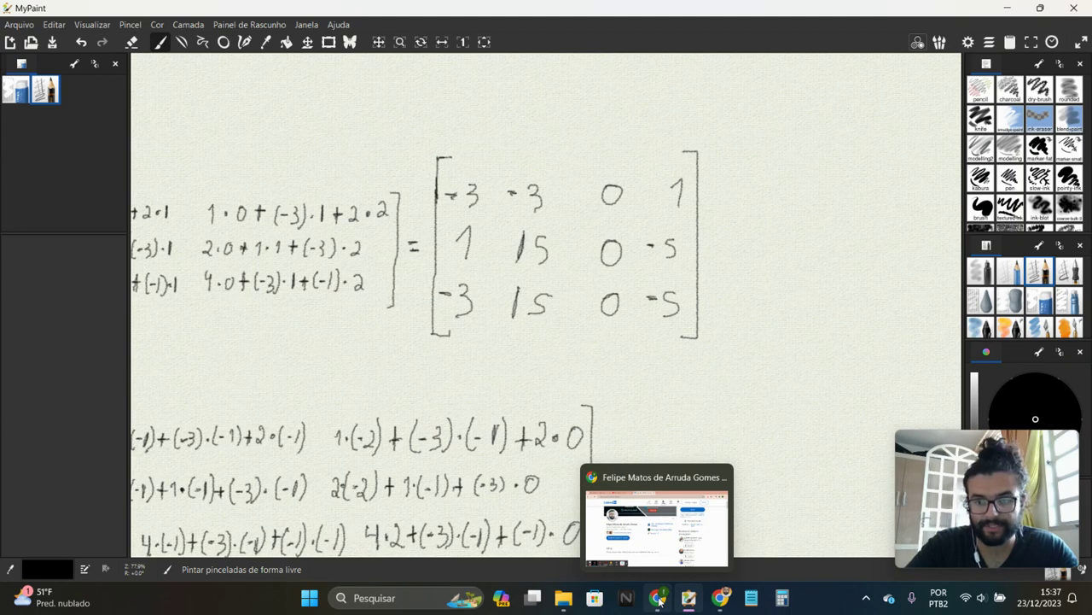
click(659, 600)
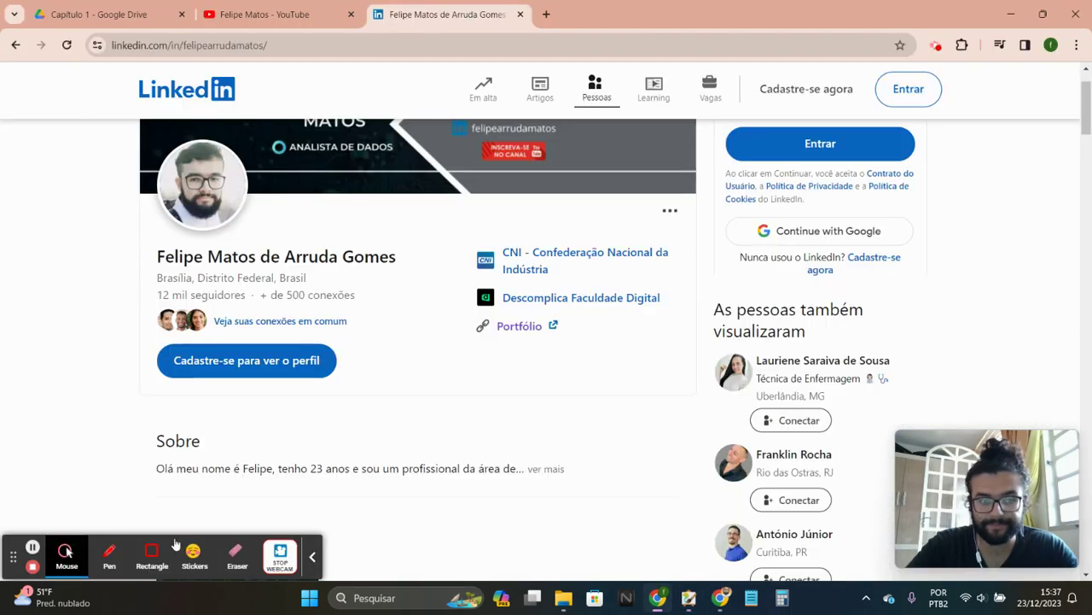
click(688, 598)
scroll(543, 247, down, 3)
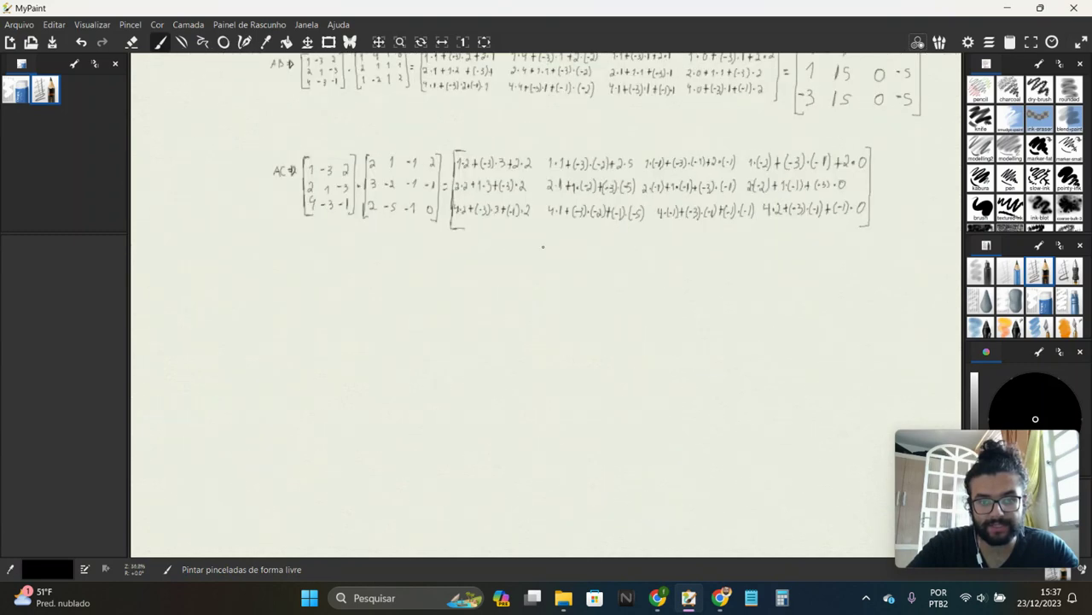
Mark the AB result finished with // and start the AC result with an equals sign
drag(593, 214, 500, 305)
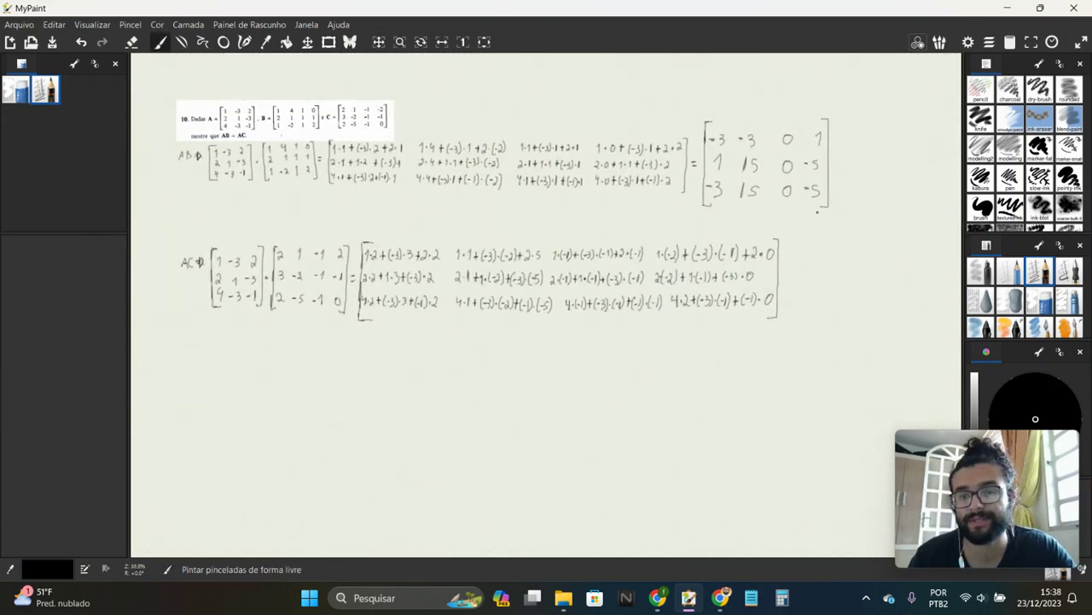
drag(846, 188, 816, 232)
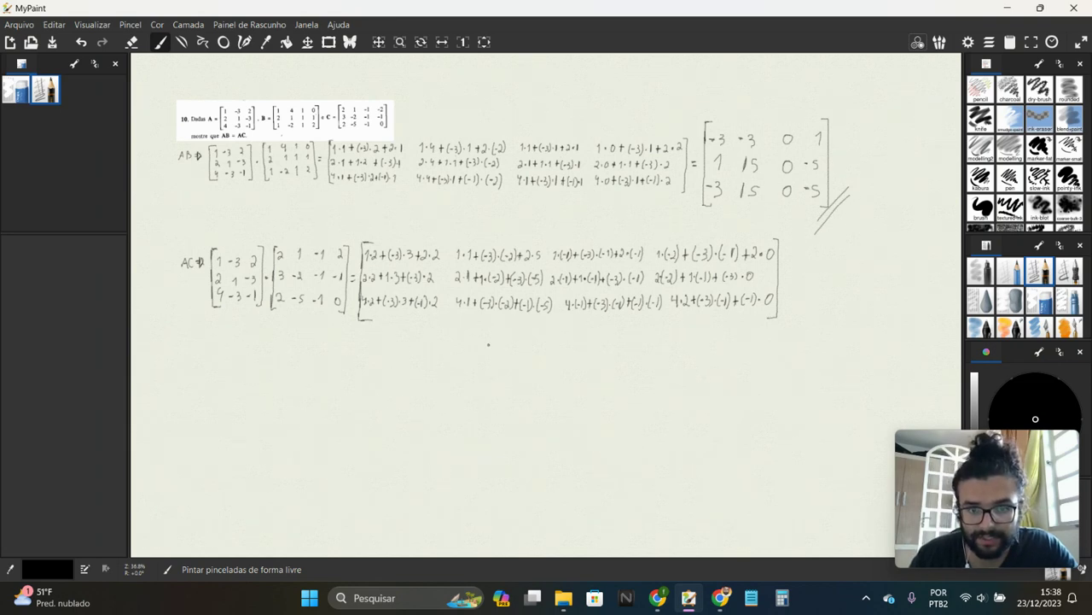
mouse_move(306, 345)
mouse_down()
mouse_move(319, 341)
mouse_move(332, 461)
mouse_move(345, 466)
mouse_up()
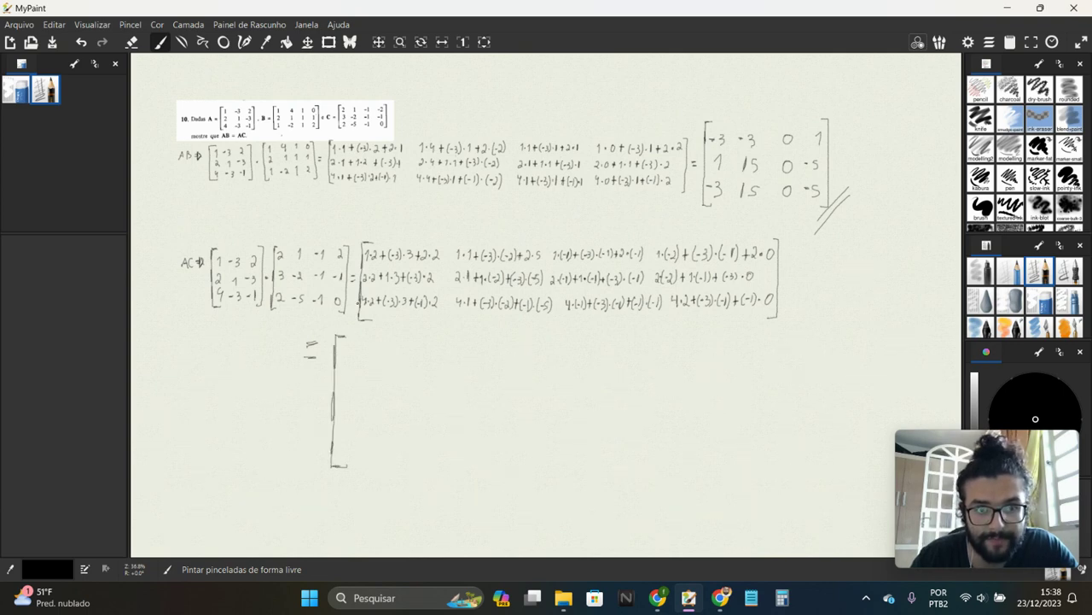
Remove a stray diagonal line and center the AC expansion with its empty result matrix
scroll(372, 265, up, 1)
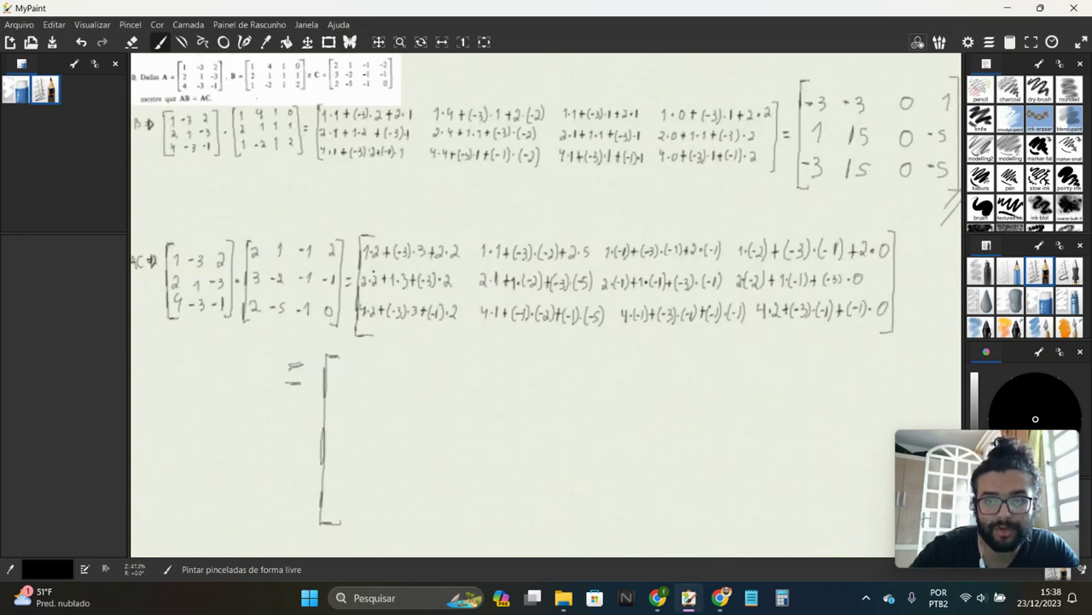
drag(463, 408, 358, 264)
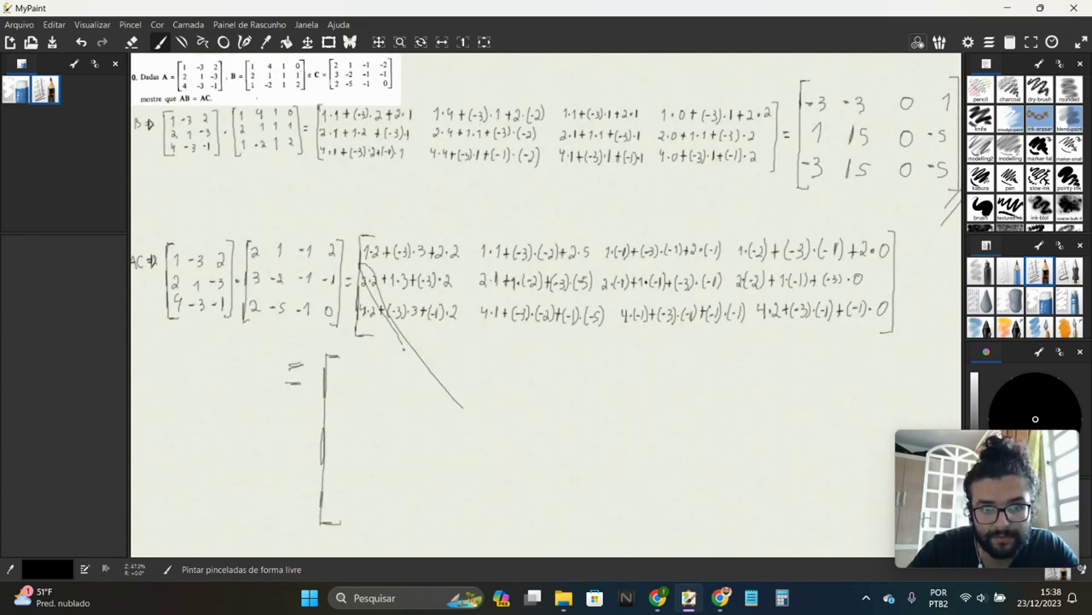
key(ctrl+z)
drag(471, 495, 415, 346)
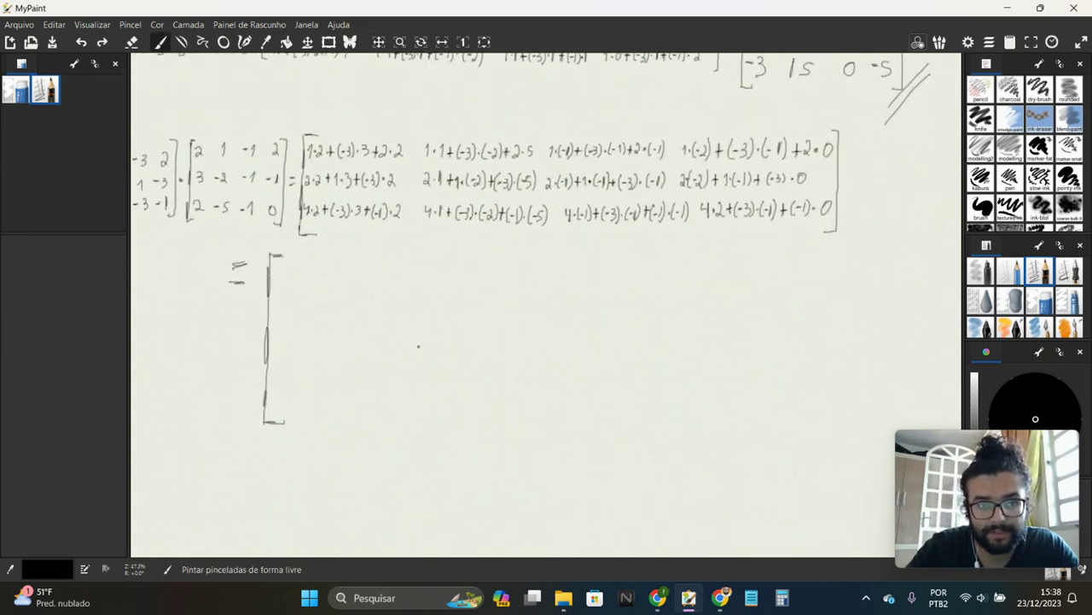
scroll(427, 324, up, 1)
drag(441, 304, 419, 319)
key(b)
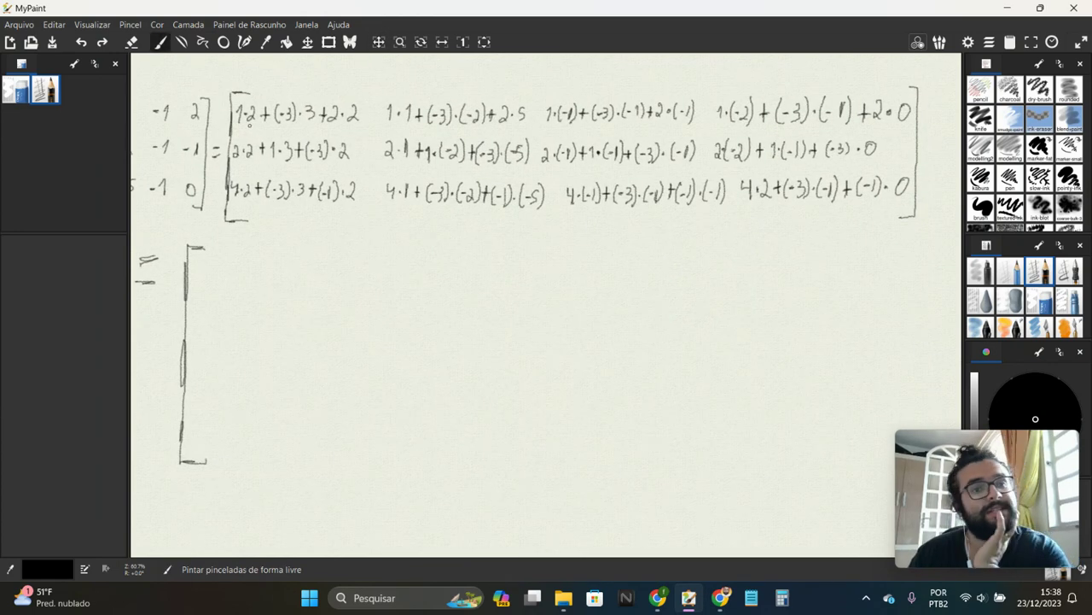
Write 2 - 9 + 4 as the AC result's top-left entry, undoing misplaced marks
click(249, 124)
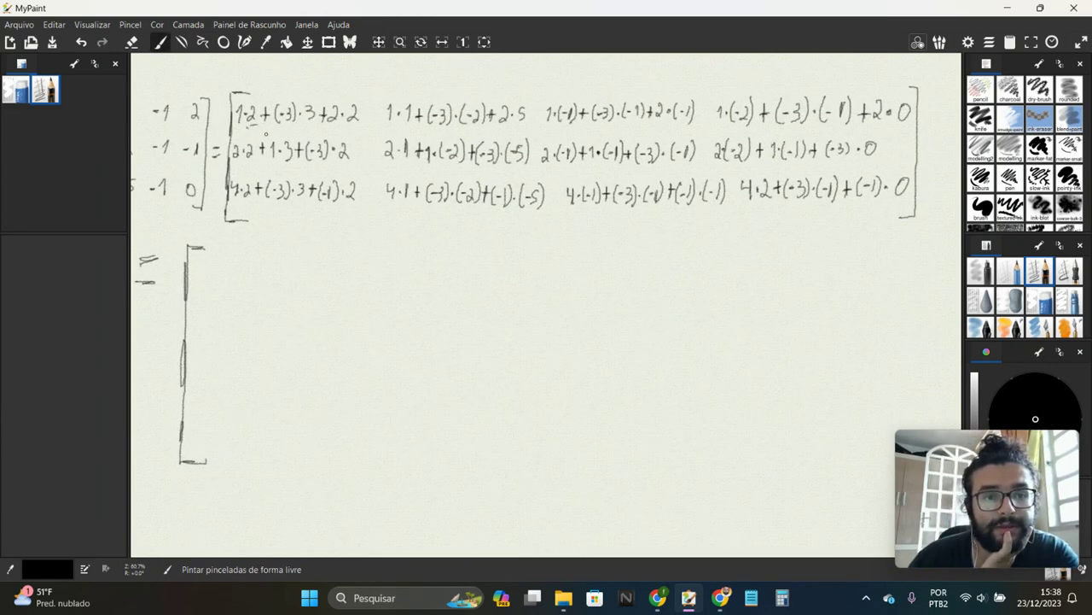
key(ctrl+z)
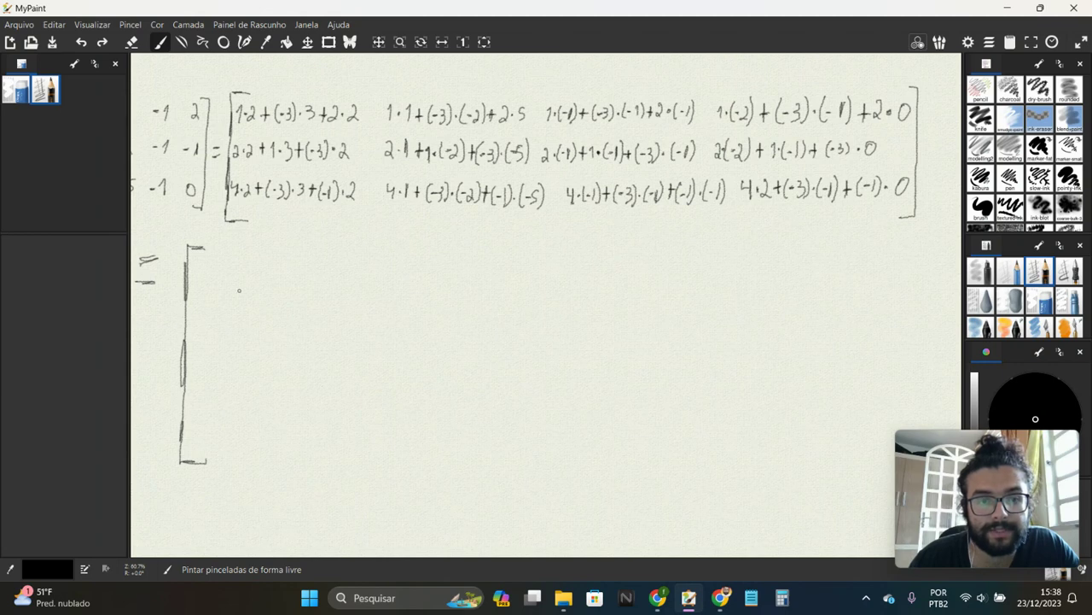
drag(224, 296, 222, 281)
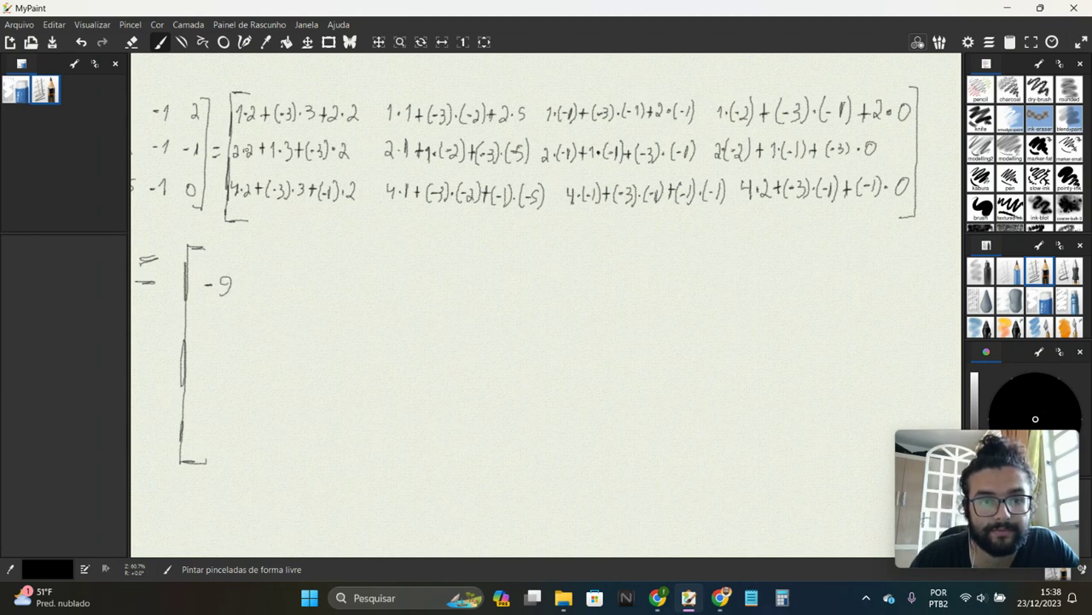
key(ctrl+z)
key(ctrl+z)
key(ctrl+z)
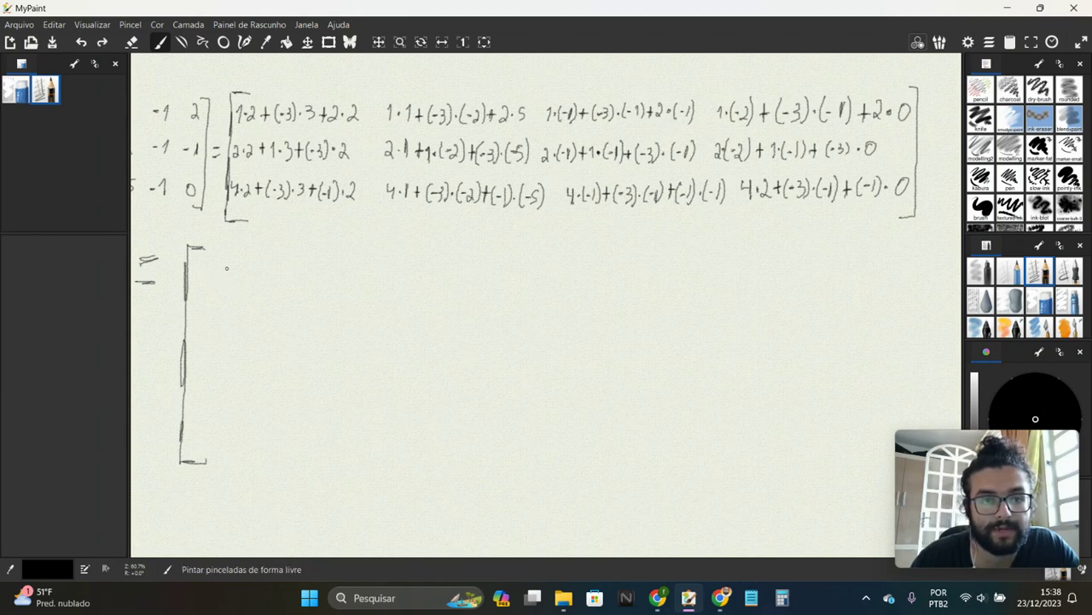
mouse_move(201, 272)
mouse_down()
mouse_move(209, 268)
mouse_move(213, 292)
mouse_move(233, 284)
mouse_up()
mouse_move(246, 293)
mouse_down()
mouse_move(252, 272)
mouse_move(267, 292)
mouse_move(290, 294)
mouse_move(292, 282)
mouse_up()
key(ctrl+z)
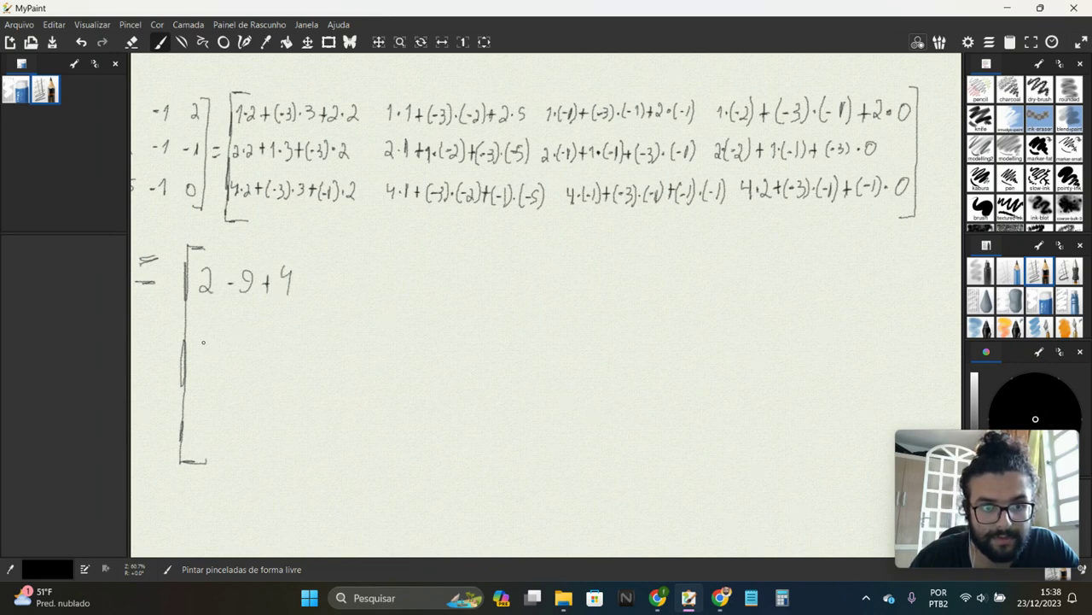
mouse_move(204, 322)
mouse_down()
mouse_move(204, 342)
mouse_move(206, 330)
mouse_move(224, 344)
mouse_move(248, 335)
mouse_move(241, 344)
mouse_up()
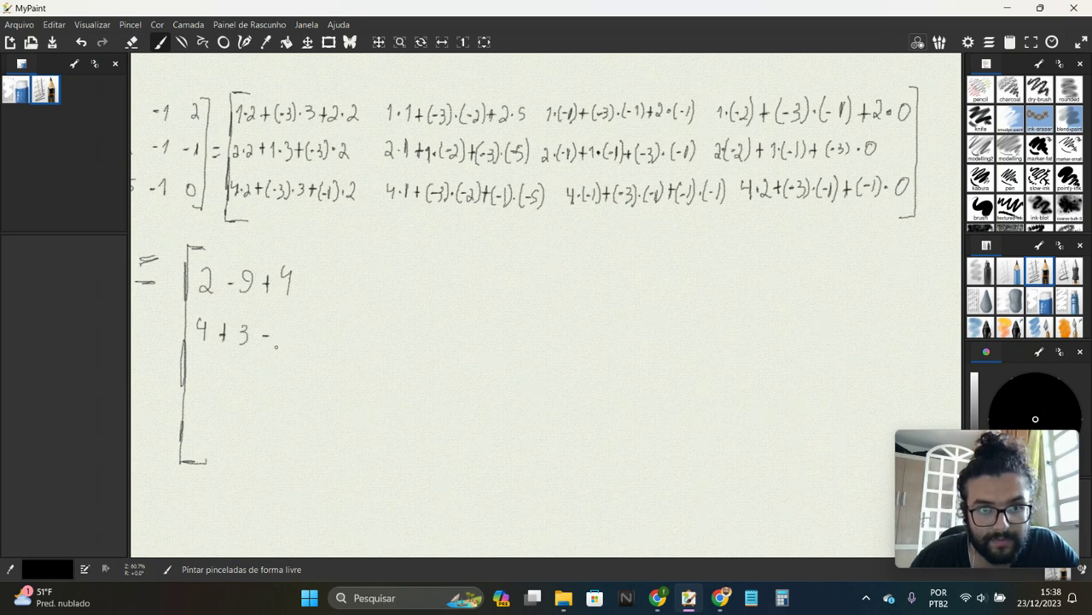
Write 4 + 3 - 6 and 8 - 9 - 2 beneath it to complete the first column
key(ctrl+z)
drag(258, 334, 265, 335)
drag(262, 330, 262, 338)
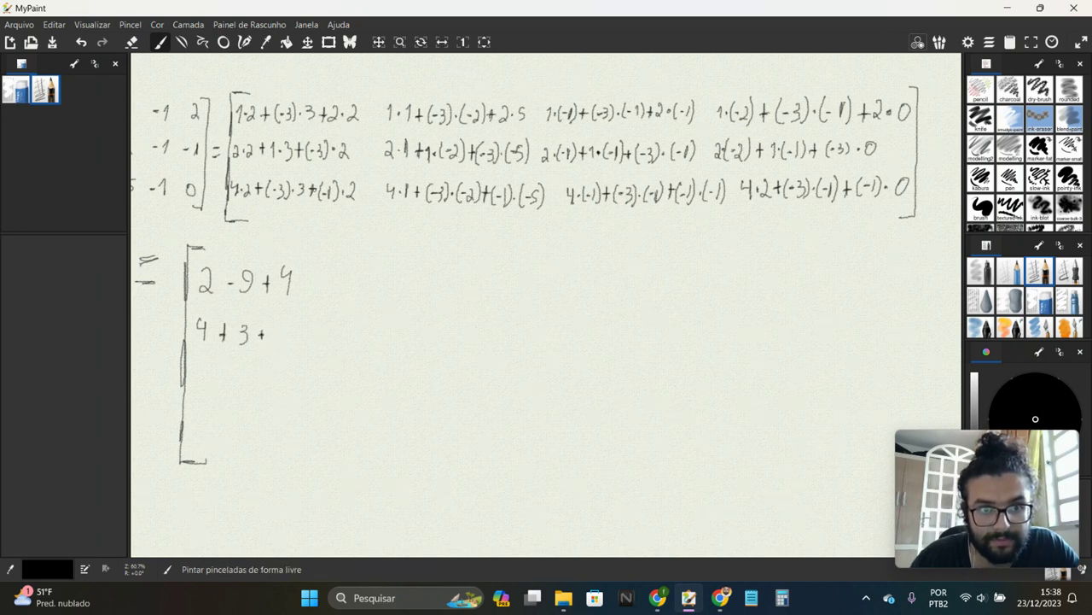
key(ctrl+z)
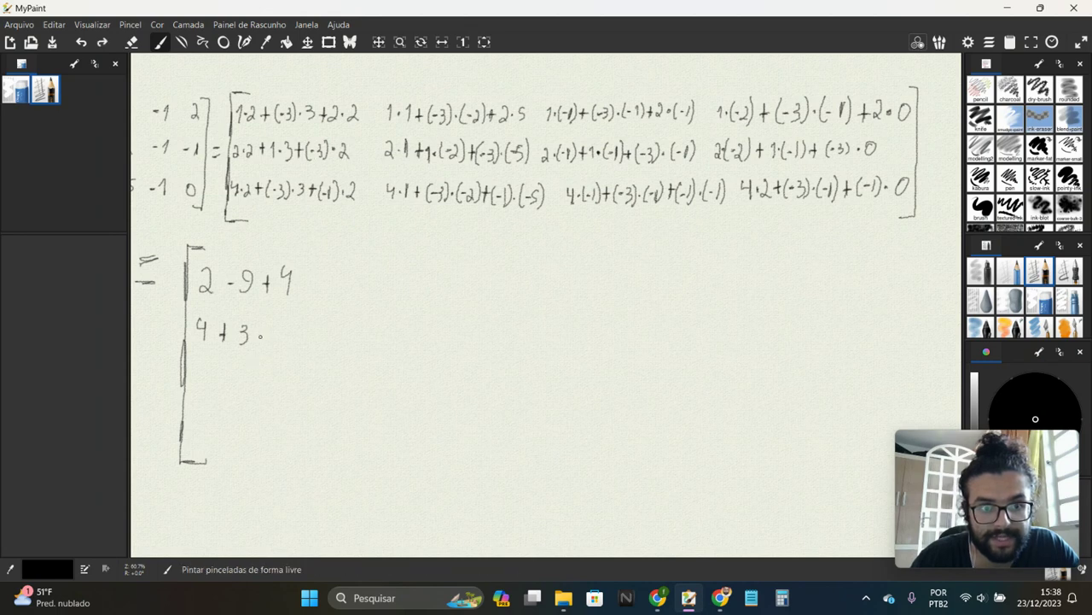
drag(279, 330, 273, 340)
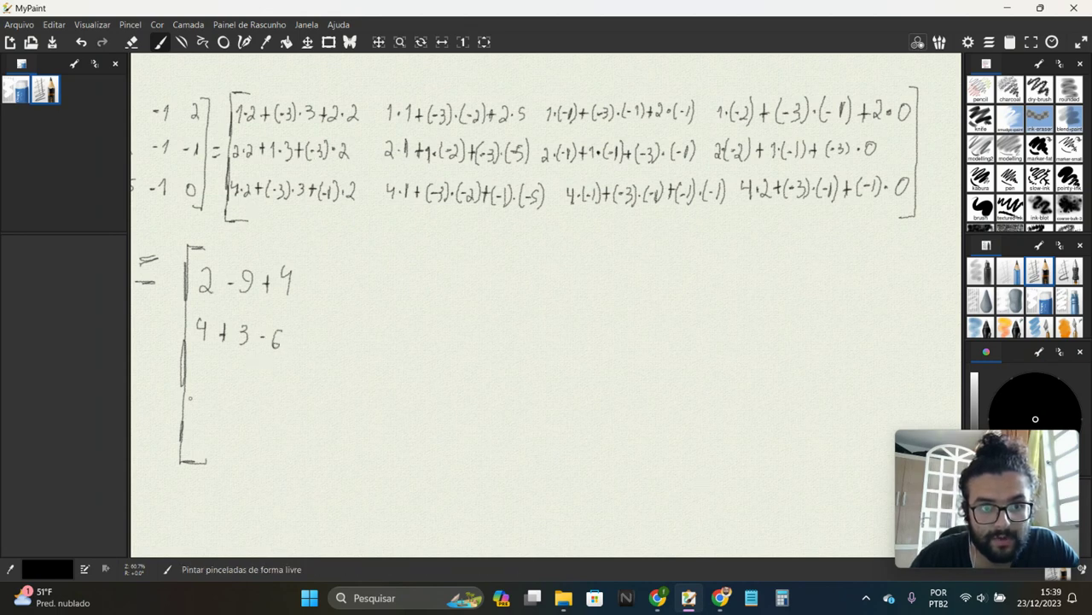
mouse_move(205, 378)
mouse_down()
mouse_move(195, 391)
mouse_move(203, 379)
mouse_move(224, 386)
mouse_up()
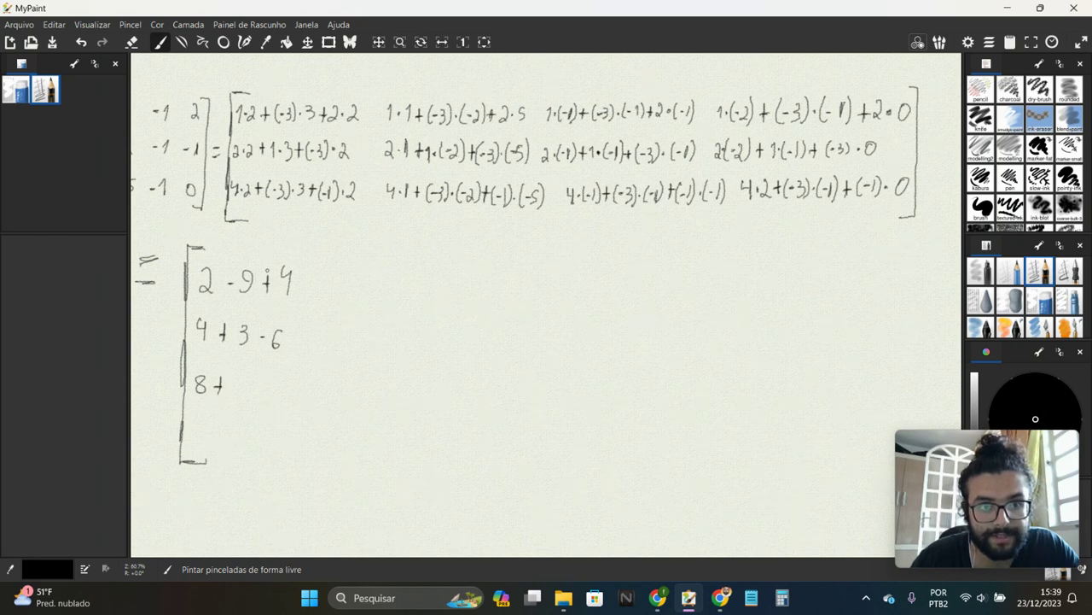
key(ctrl+z)
key(ctrl+z)
drag(235, 380, 235, 391)
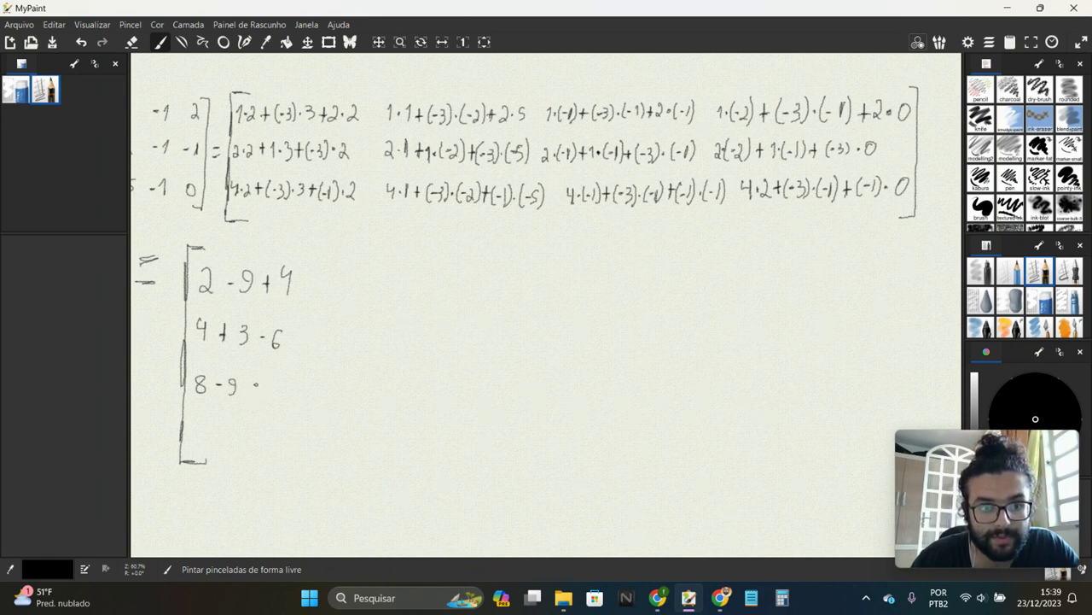
drag(253, 386, 258, 385)
drag(266, 378, 275, 395)
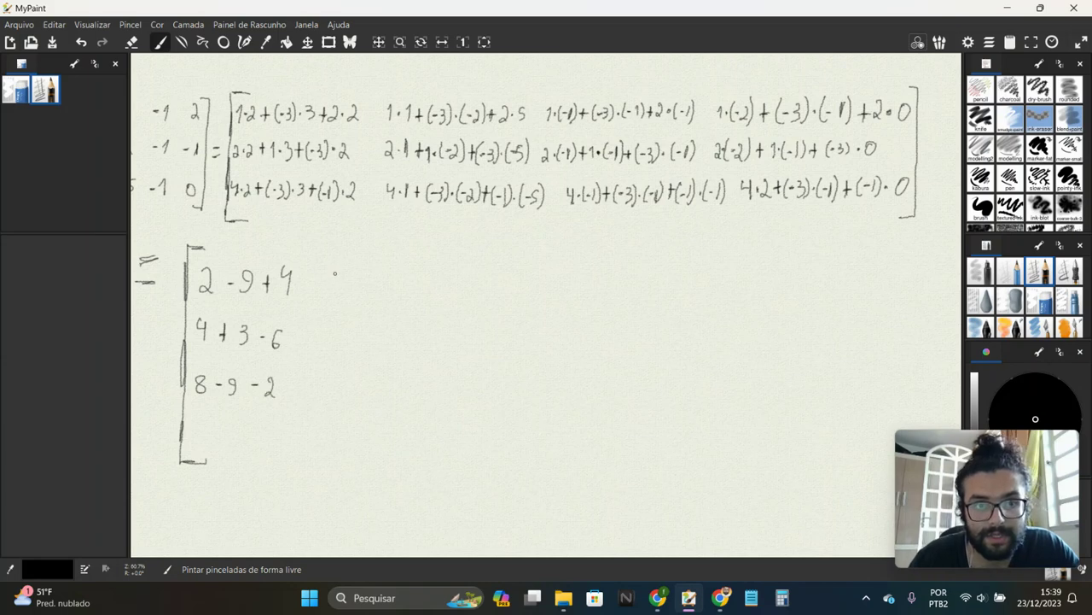
drag(334, 278, 336, 293)
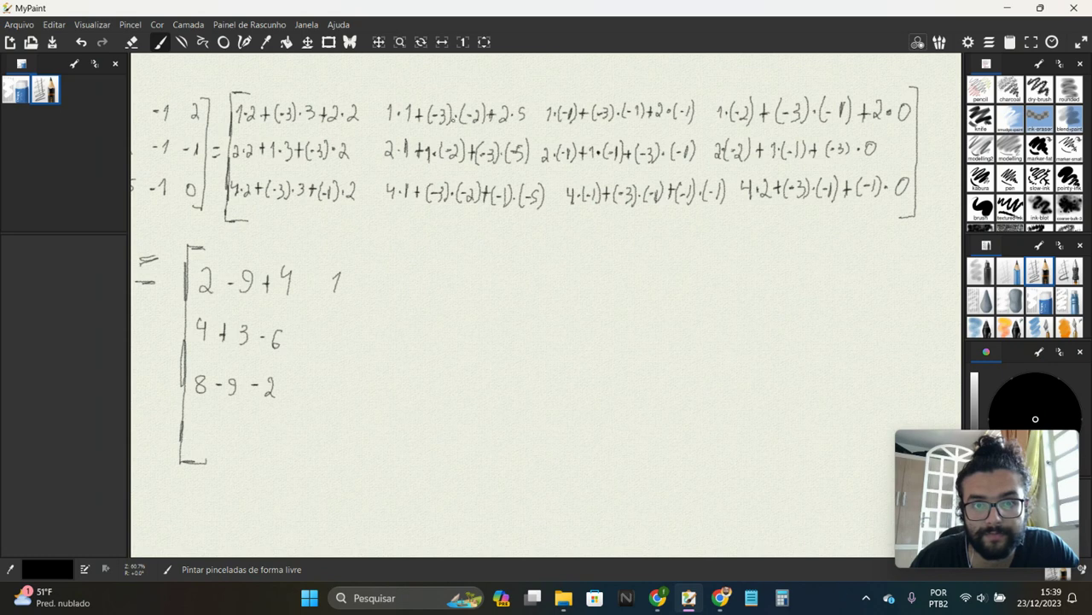
Add + 6 + 10 after the 1 in the AC result's top-row second entry
drag(362, 287, 393, 286)
mouse_move(389, 279)
mouse_down()
mouse_move(389, 293)
mouse_move(405, 295)
mouse_move(418, 282)
mouse_up()
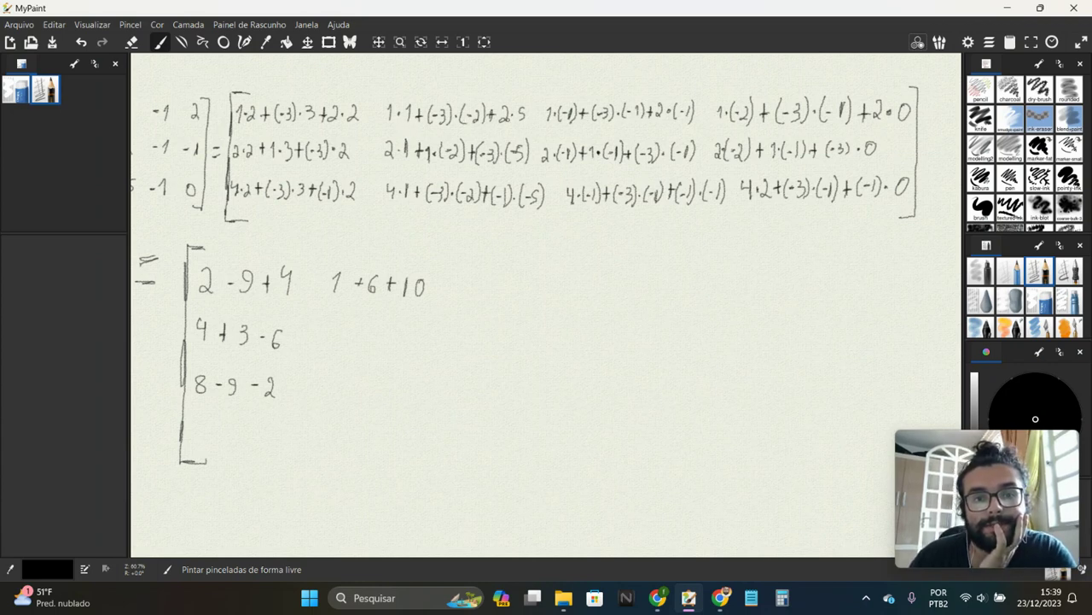
scroll(486, 134, down, 2)
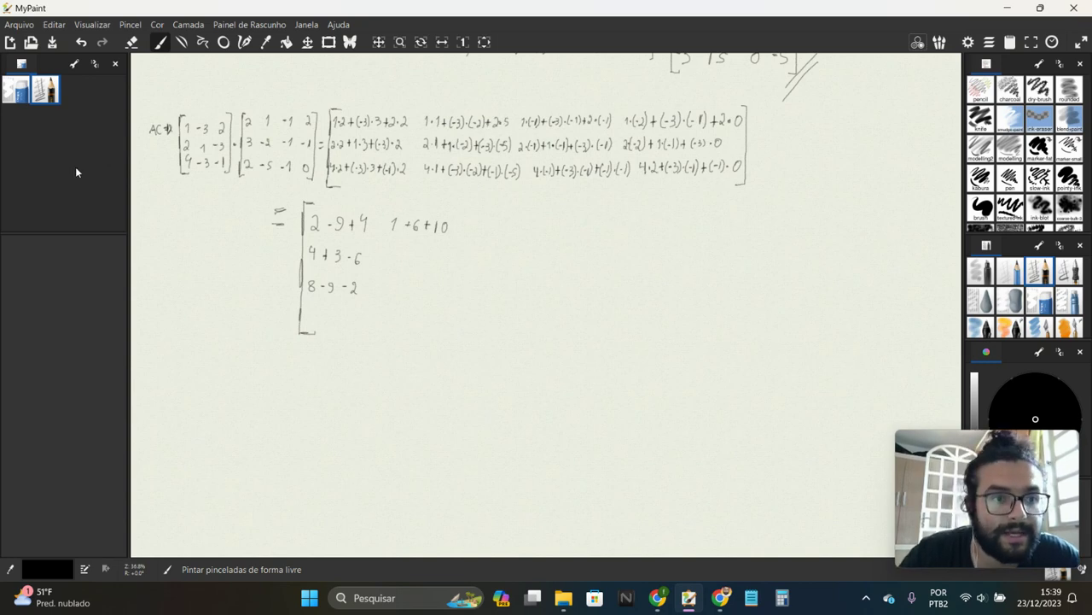
Erase the 2·5 term in AC's expansion and rewrite it as 2·(-5)
click(24, 95)
drag(494, 122, 511, 124)
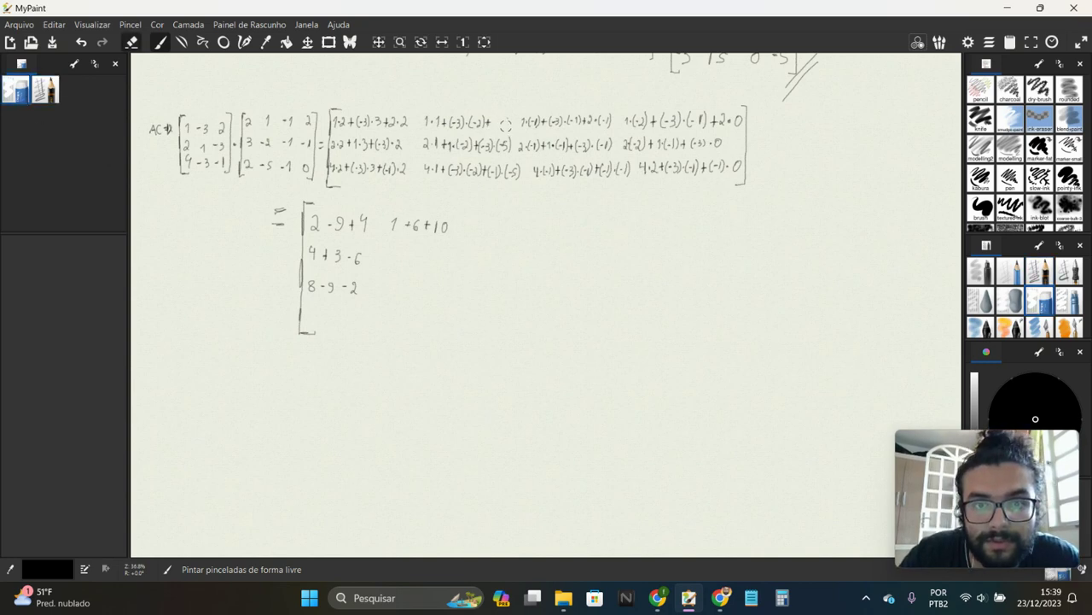
click(44, 90)
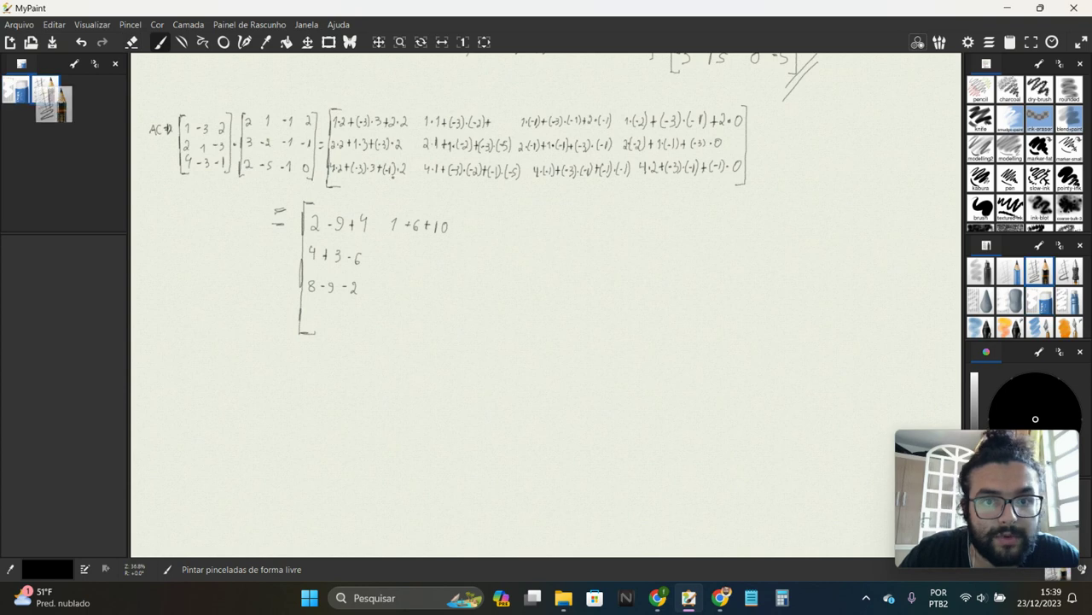
scroll(417, 162, up, 3)
drag(426, 256, 513, 354)
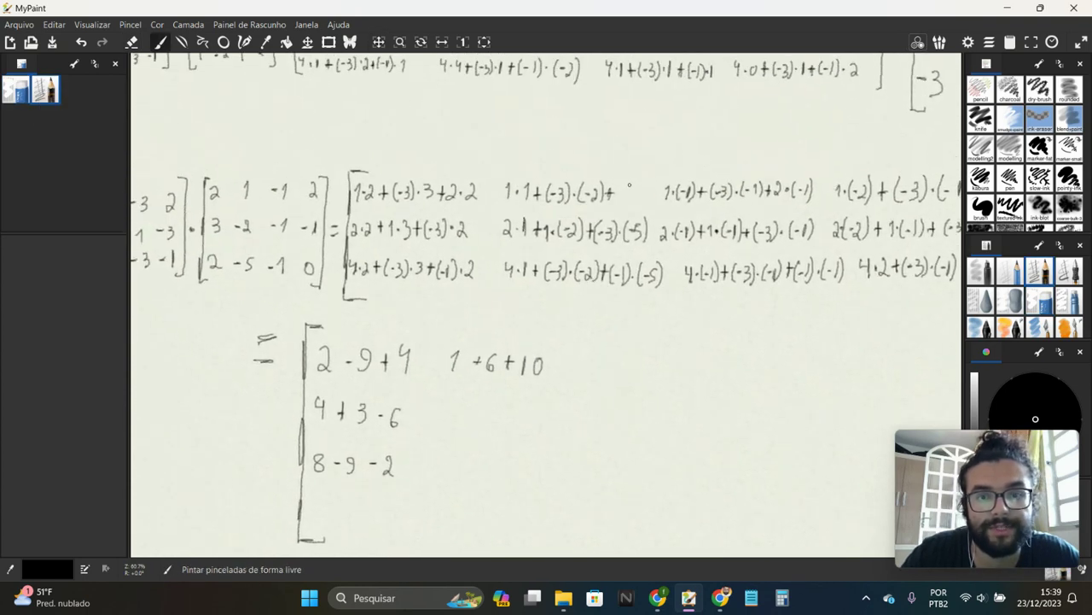
mouse_move(618, 187)
mouse_down()
mouse_move(628, 202)
mouse_move(651, 201)
mouse_up()
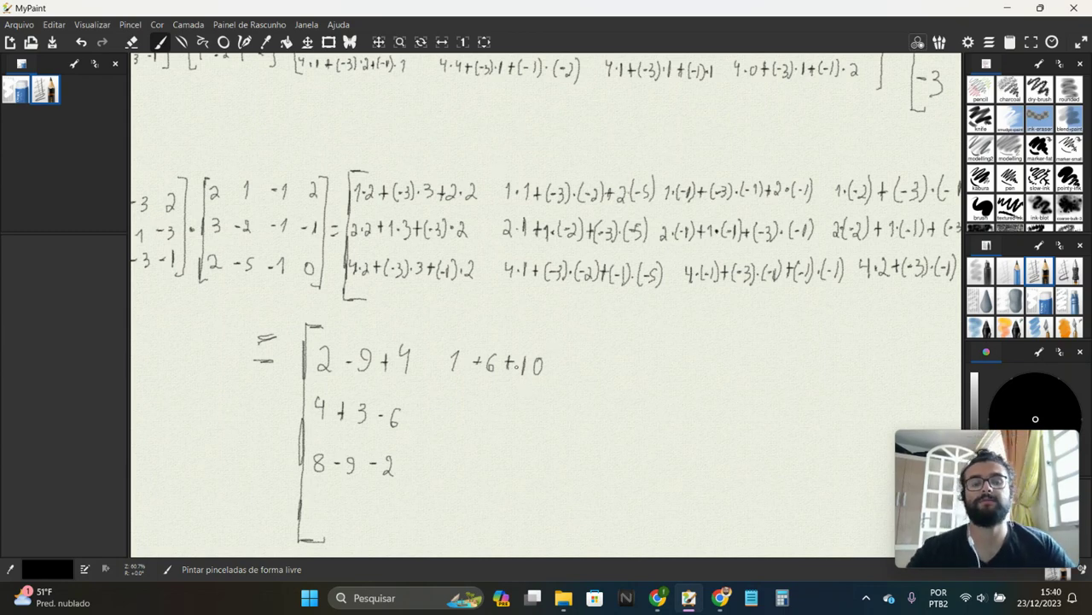
scroll(551, 399, down, 2)
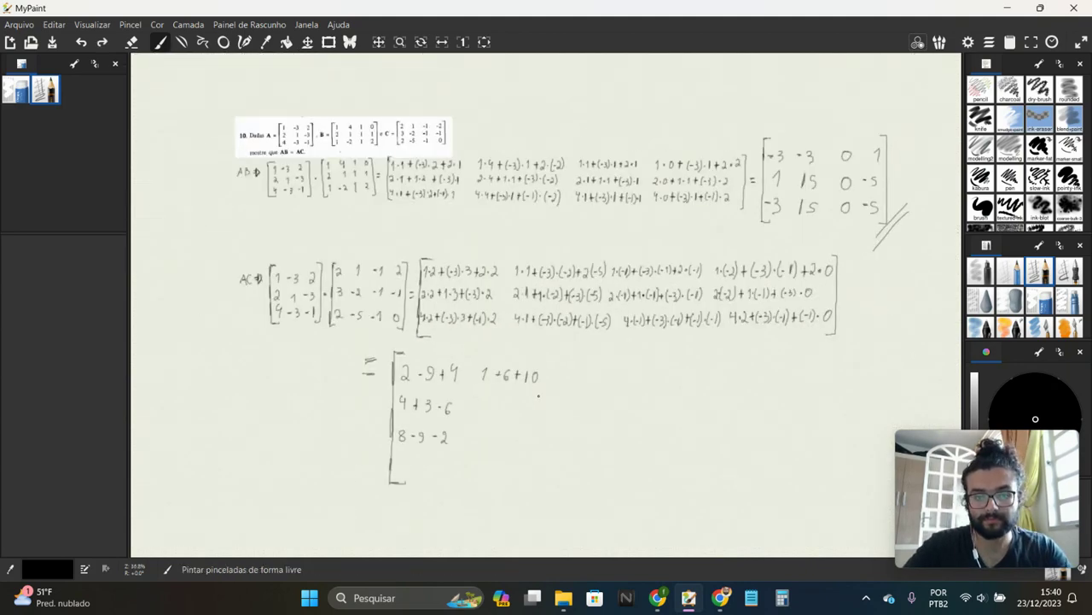
Undo the 6 + 10 strokes, leaving only '1 +' in the top-row second AC entry
drag(534, 401, 513, 336)
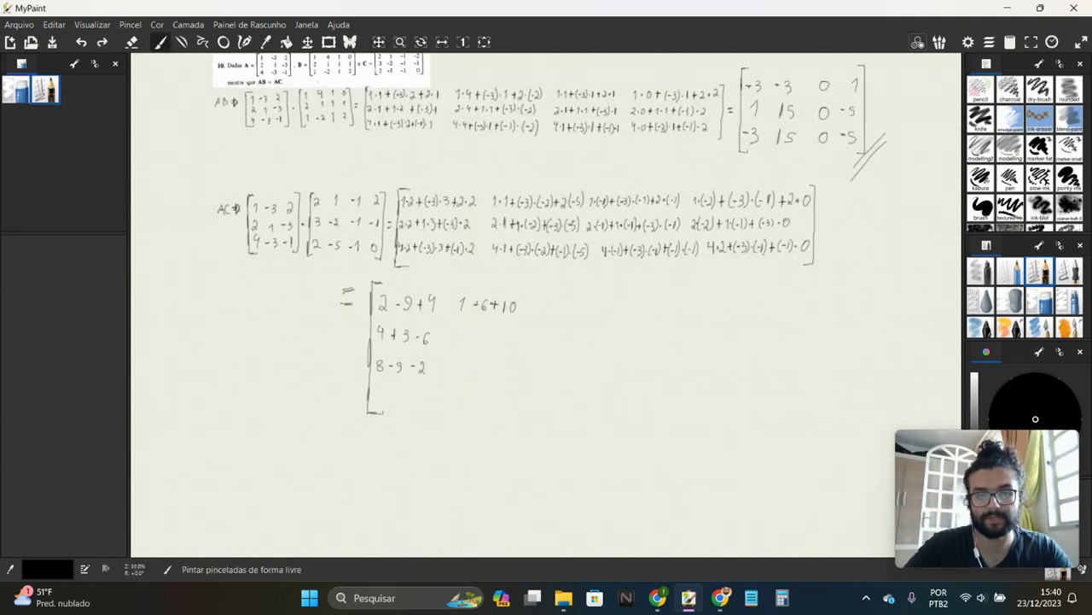
scroll(512, 313, up, 1)
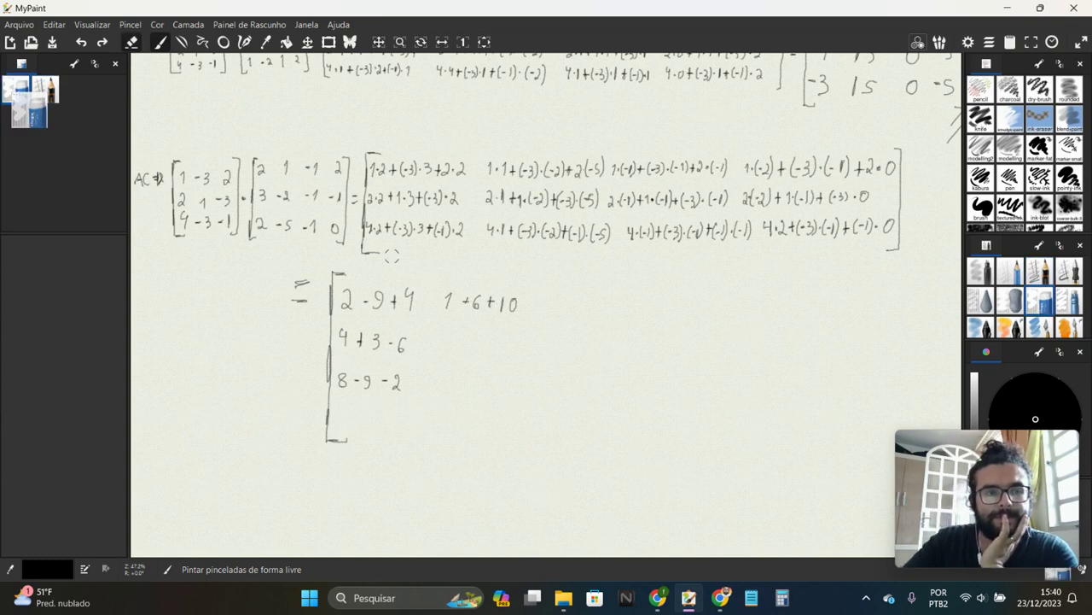
key(ctrl+z)
key(ctrl+z)
key(ctrl+z)
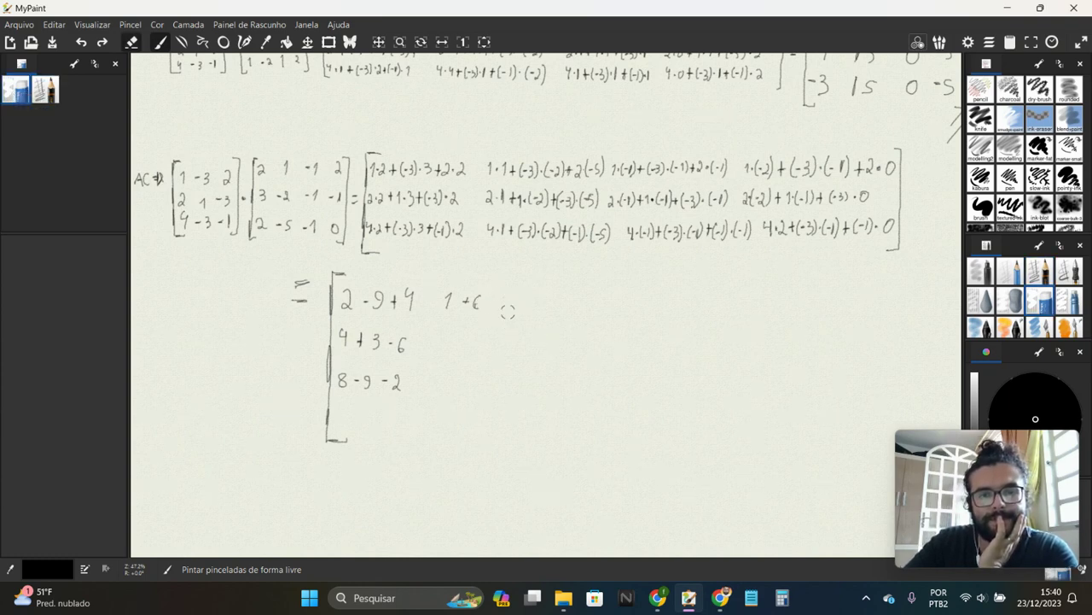
key(ctrl+z)
click(46, 95)
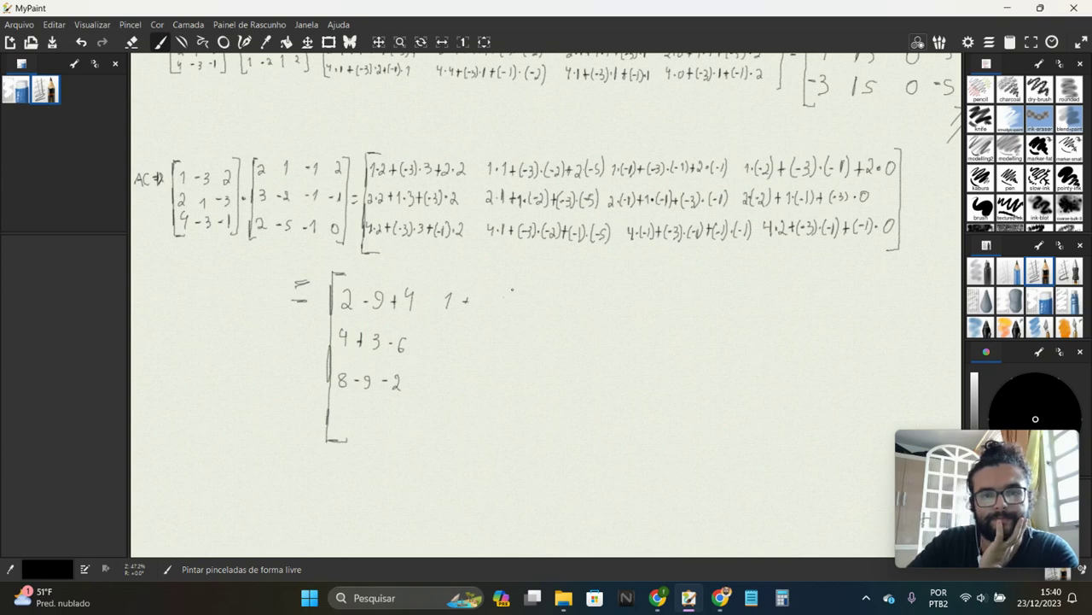
Write the second AC column's sums: 1 + 6 - 10, 2 - 2 + 15, and 4 + 6 + 5
mouse_move(482, 295)
mouse_down()
mouse_move(476, 309)
mouse_move(509, 302)
mouse_up()
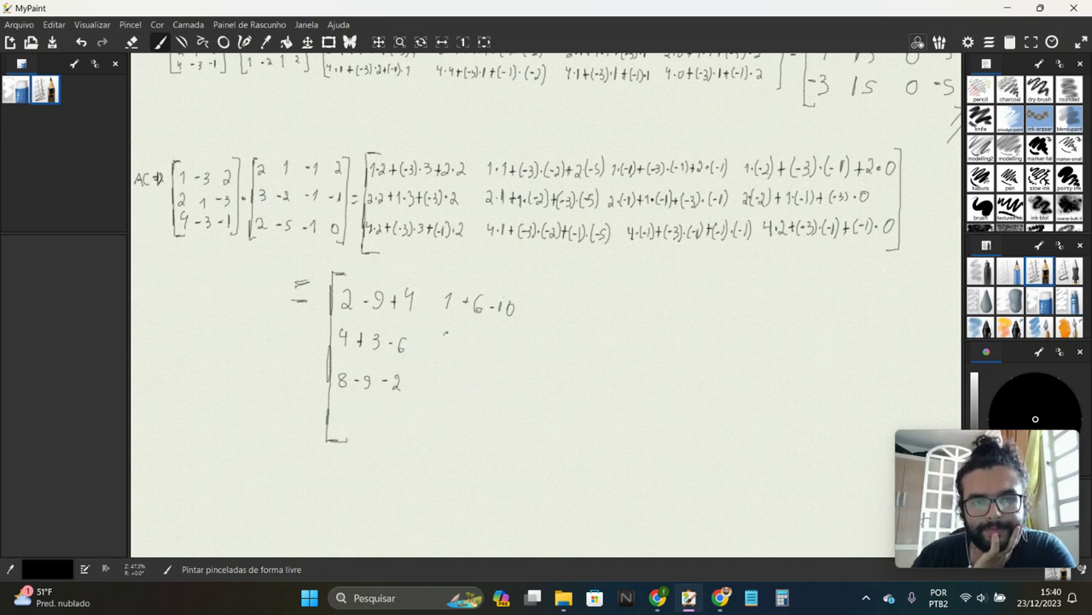
drag(439, 336, 459, 344)
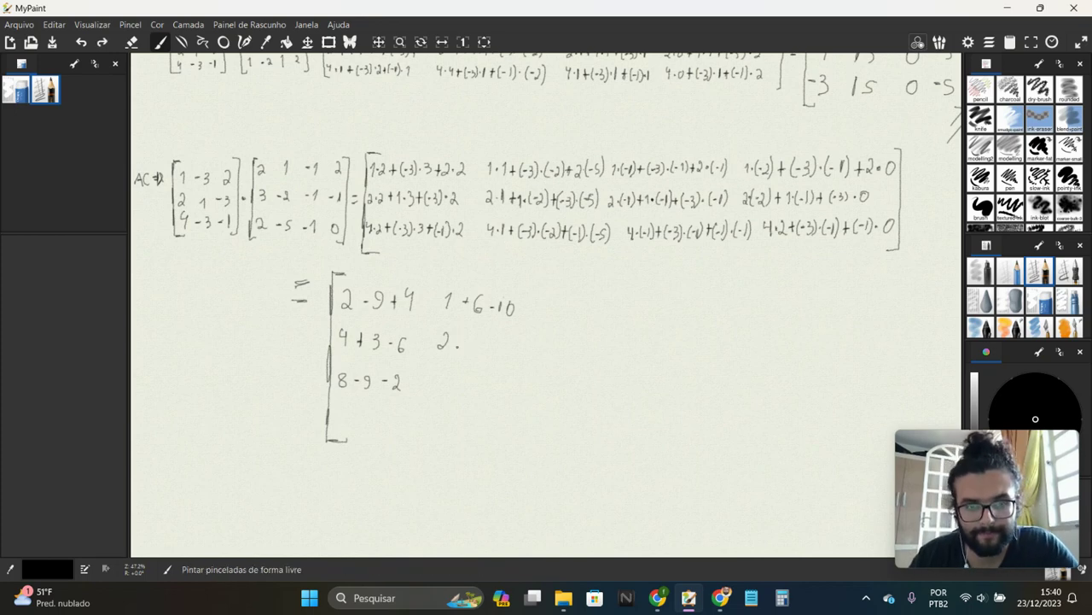
drag(464, 334, 458, 347)
key(ctrl+z)
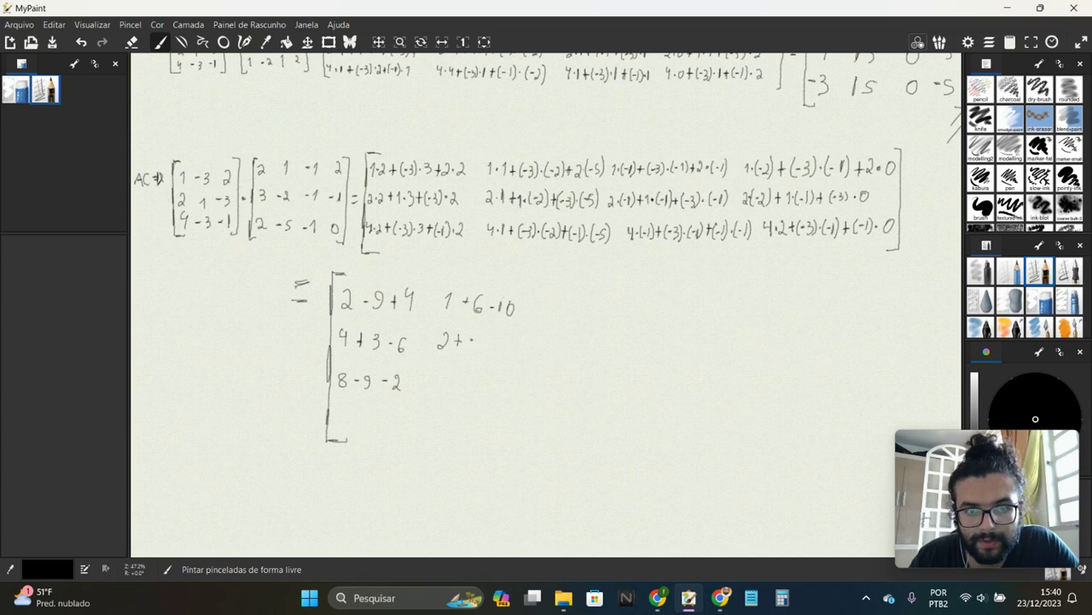
key(ctrl+z)
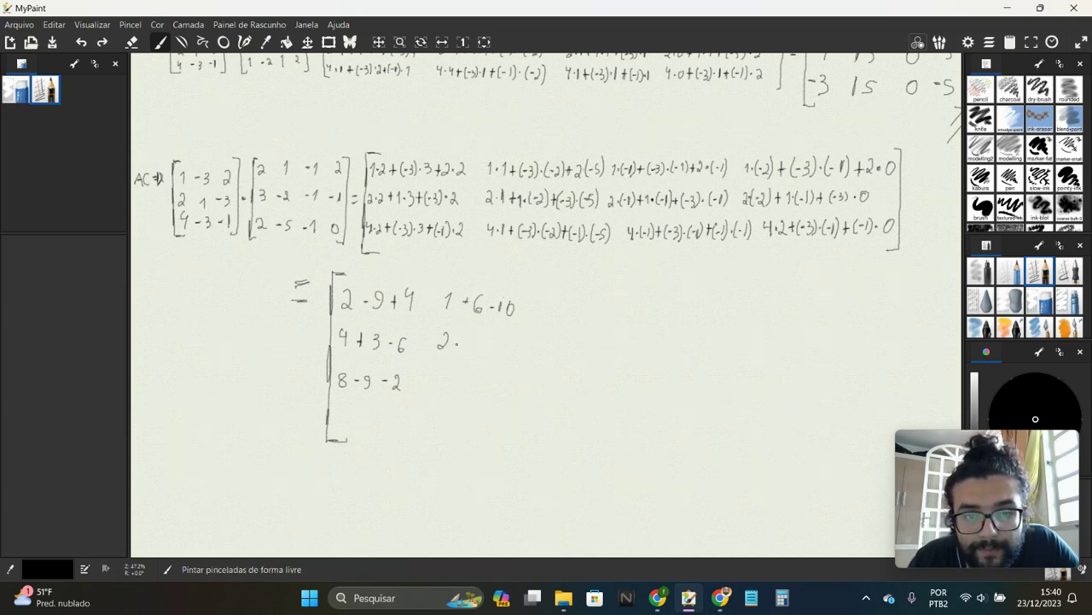
mouse_move(464, 343)
mouse_down()
mouse_move(472, 354)
mouse_move(503, 349)
mouse_move(497, 355)
mouse_up()
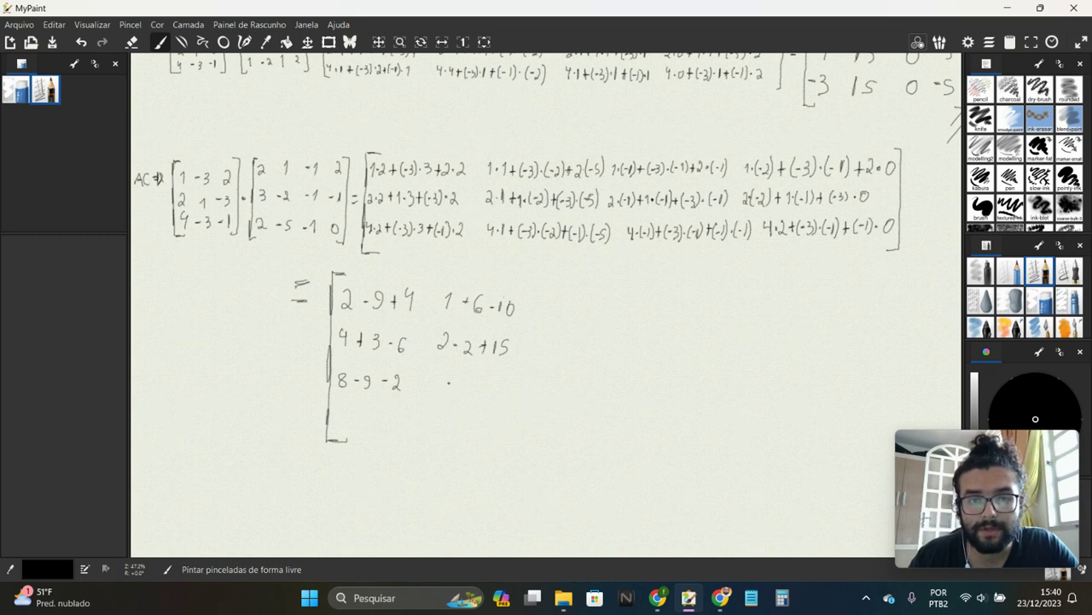
click(453, 386)
mouse_move(439, 376)
mouse_down()
mouse_move(438, 391)
mouse_move(493, 394)
mouse_up()
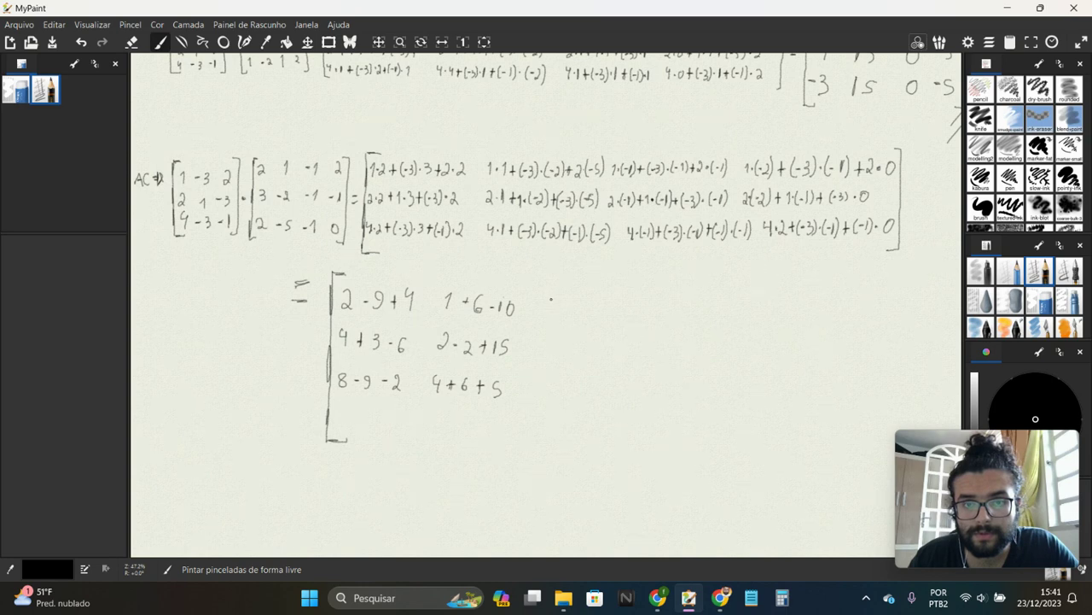
Write the third column's sums -1 + 3 - 2, -2 - 1 + 3, -4 + 3 + 1, and begin row one's fourth entry
mouse_move(551, 299)
mouse_down()
mouse_move(550, 313)
mouse_move(593, 305)
mouse_up()
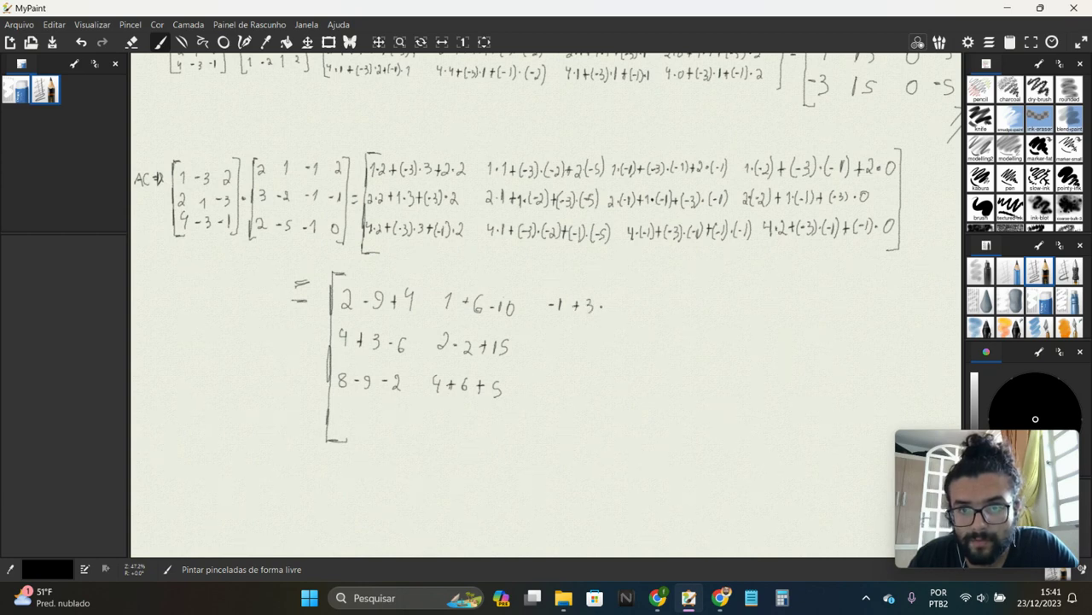
drag(604, 306, 626, 315)
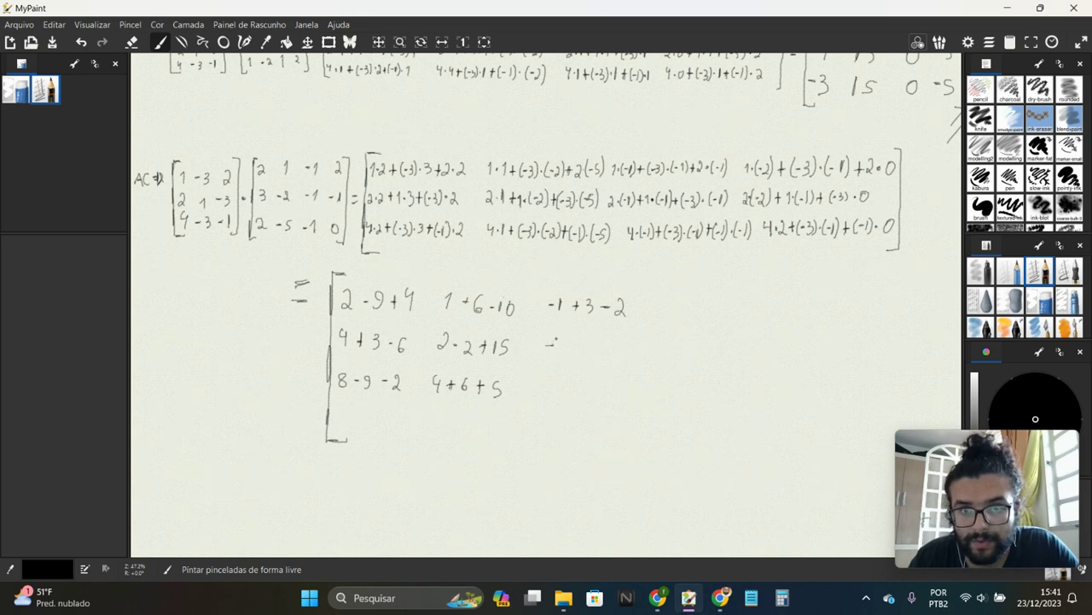
mouse_move(557, 340)
mouse_down()
mouse_move(565, 350)
mouse_move(603, 345)
mouse_up()
click(595, 357)
drag(597, 339, 608, 351)
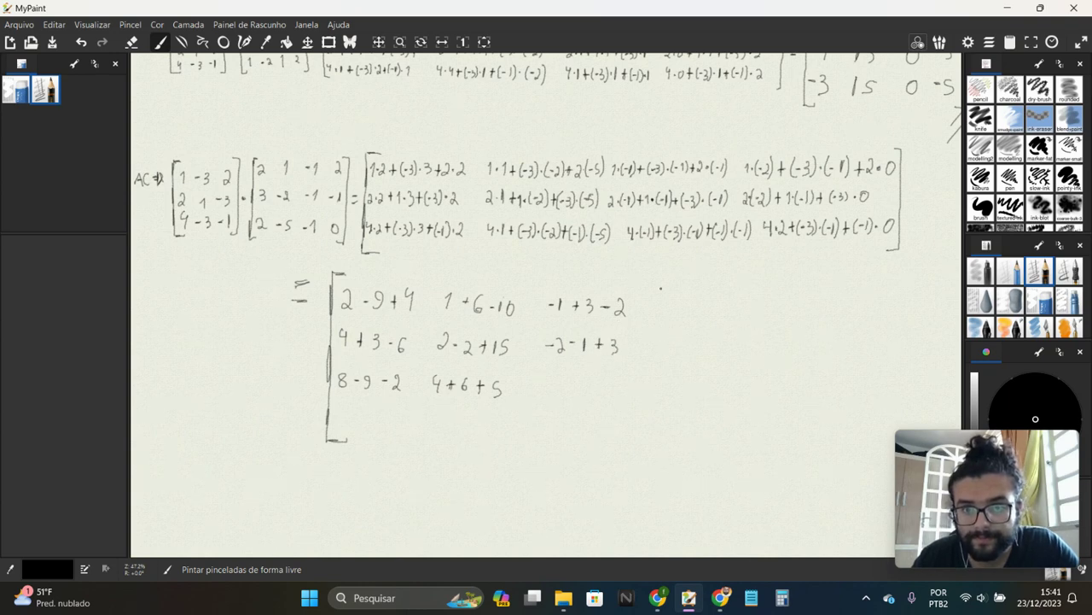
drag(559, 380, 585, 399)
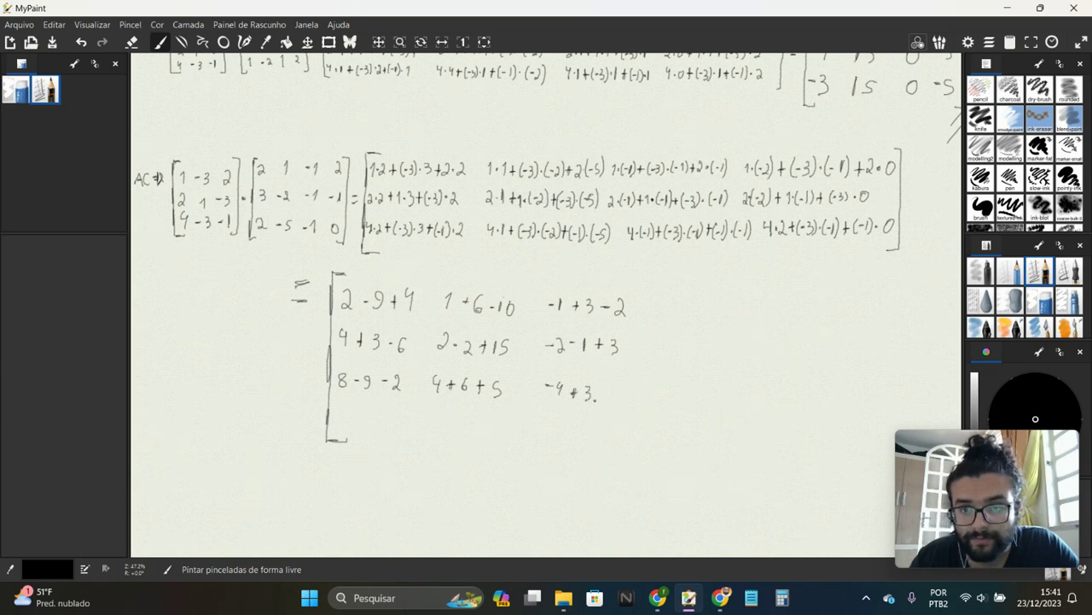
drag(602, 385, 611, 402)
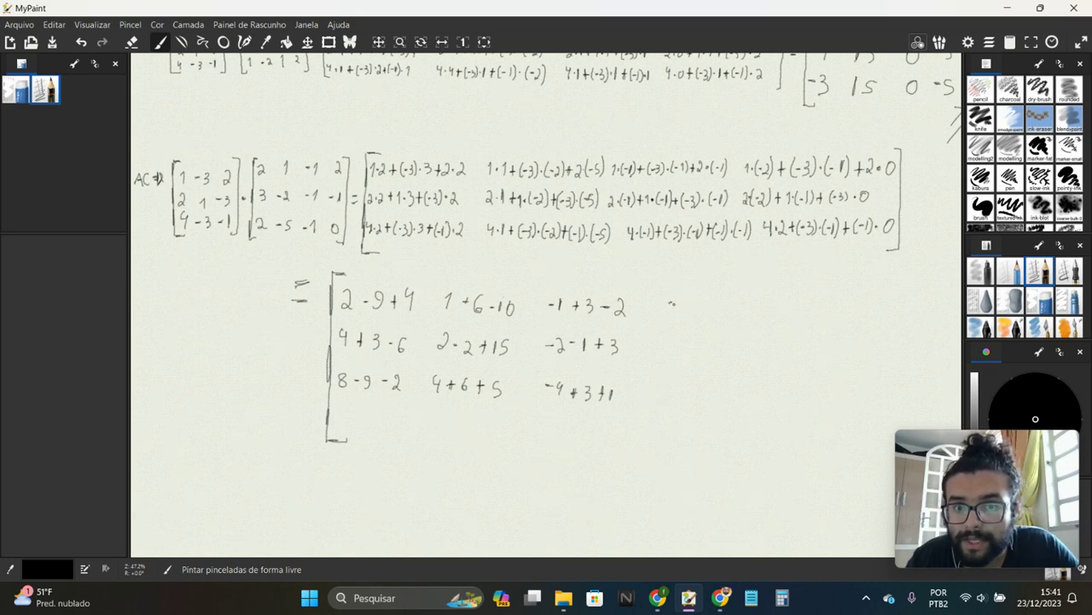
drag(681, 300, 730, 314)
drag(724, 309, 746, 305)
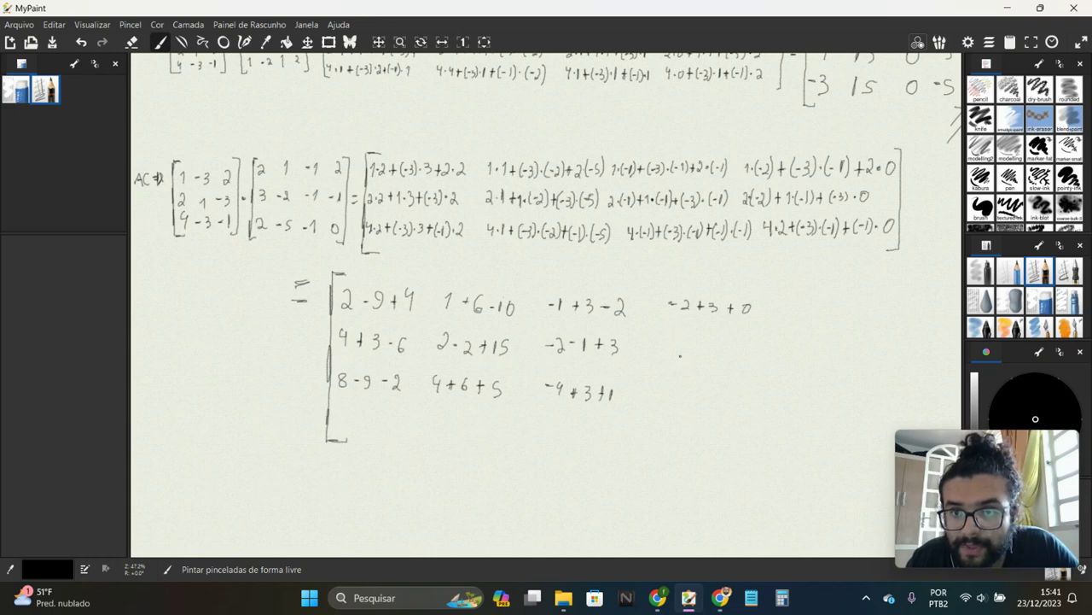
Write -4 - 1 + 0 as the fourth column's second-row entry, undoing a mistaken stroke
scroll(681, 356, down, 1)
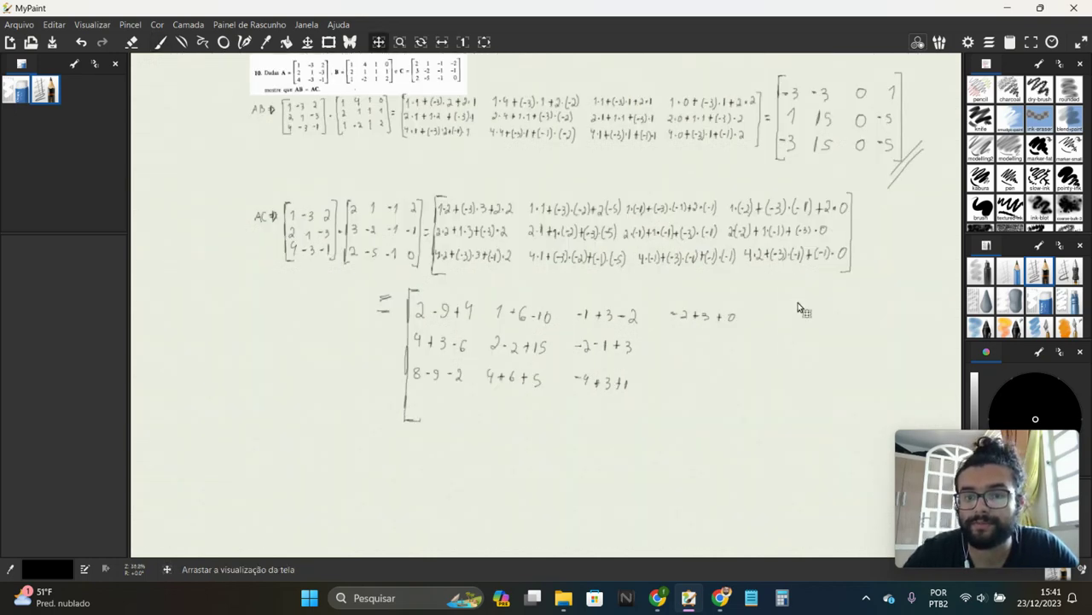
drag(802, 309, 728, 354)
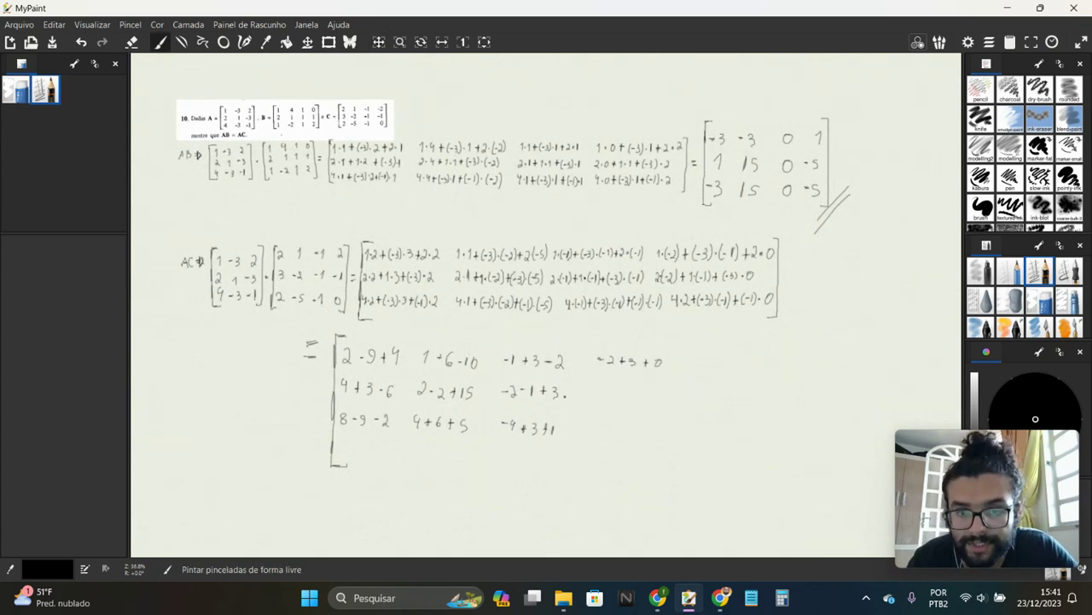
drag(596, 387, 600, 400)
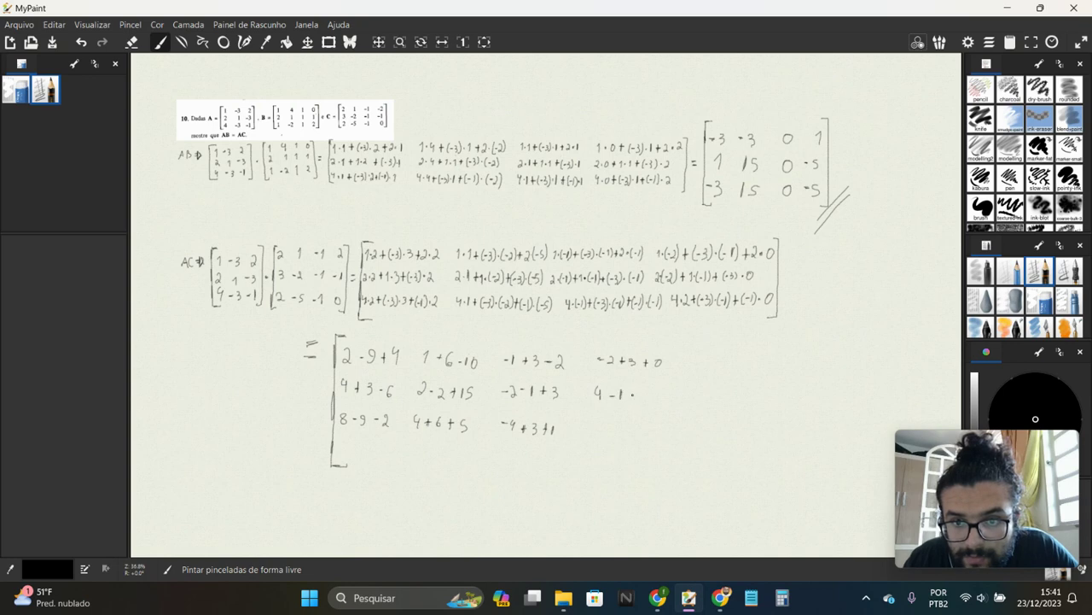
drag(645, 391, 643, 393)
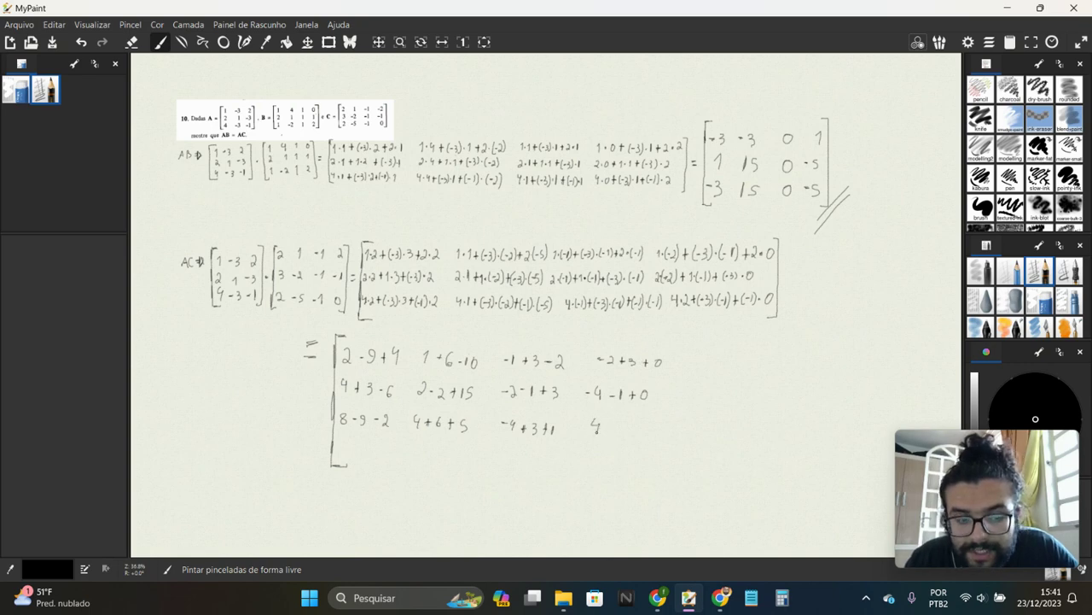
key(ctrl+z)
Write 8 + 3 + 0 as the third-row fourth entry and draw the closing right bracket
drag(602, 421, 595, 435)
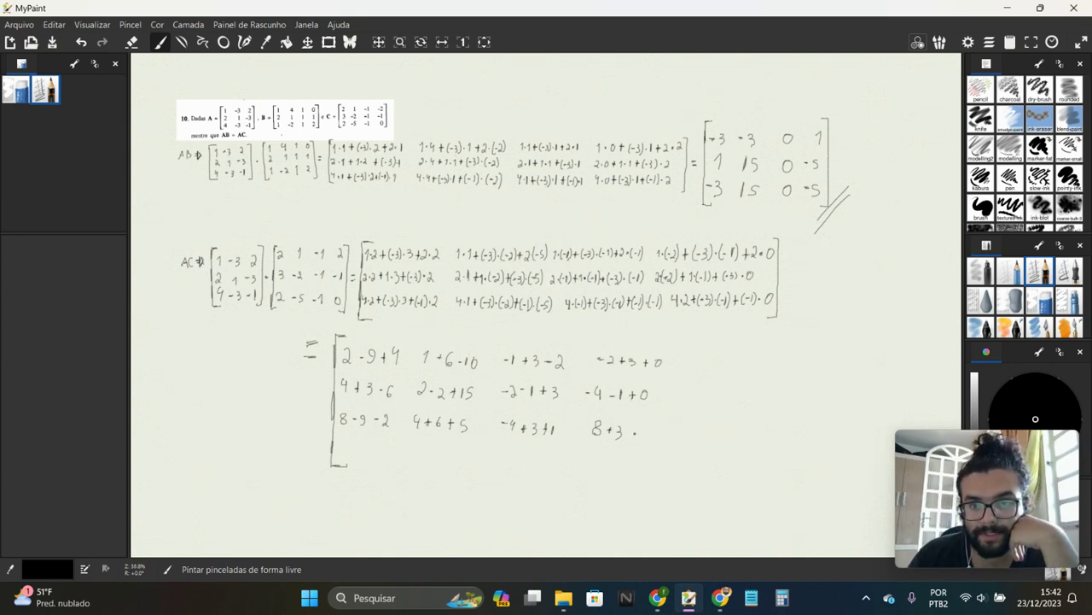
mouse_move(635, 428)
mouse_down()
mouse_move(634, 439)
mouse_move(652, 428)
mouse_up()
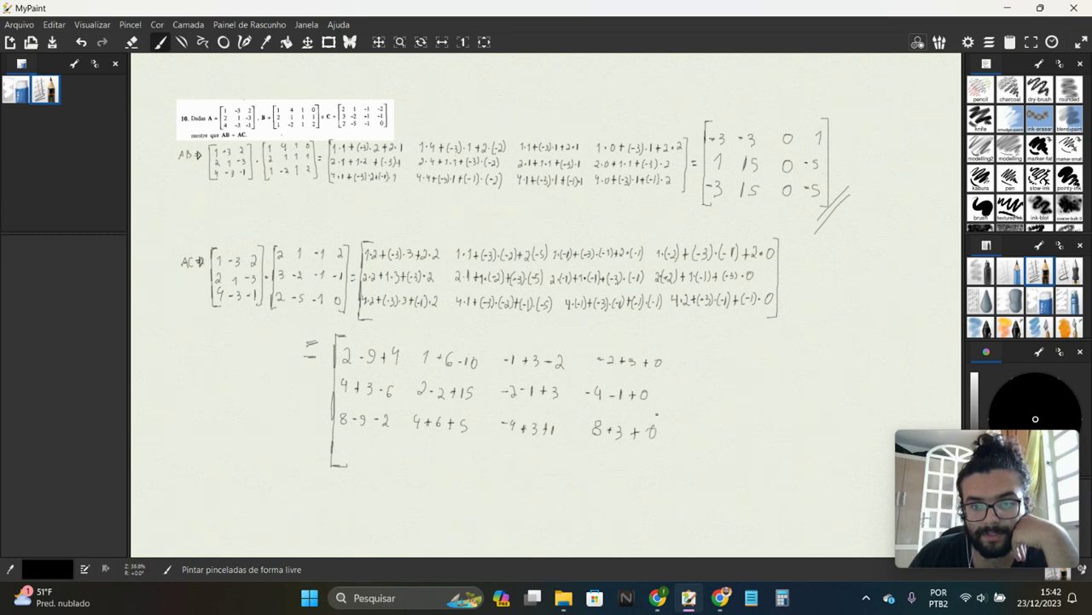
mouse_move(670, 341)
mouse_down()
mouse_move(678, 384)
mouse_move(661, 466)
mouse_up()
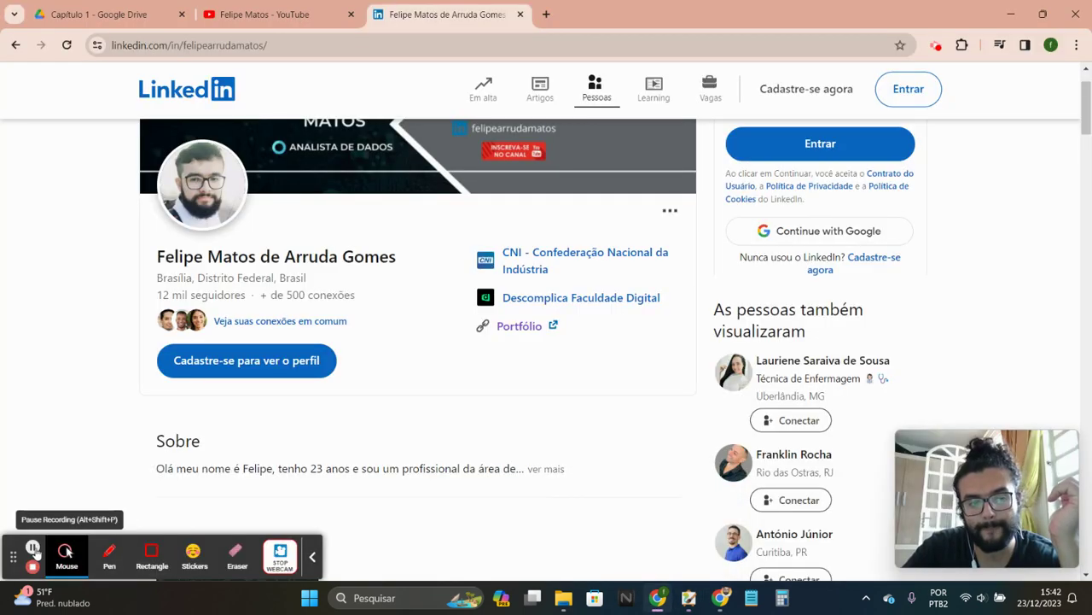
Draw '=' and a tall left bracket after the AC sum matrix, then pan up to show AB
click(688, 597)
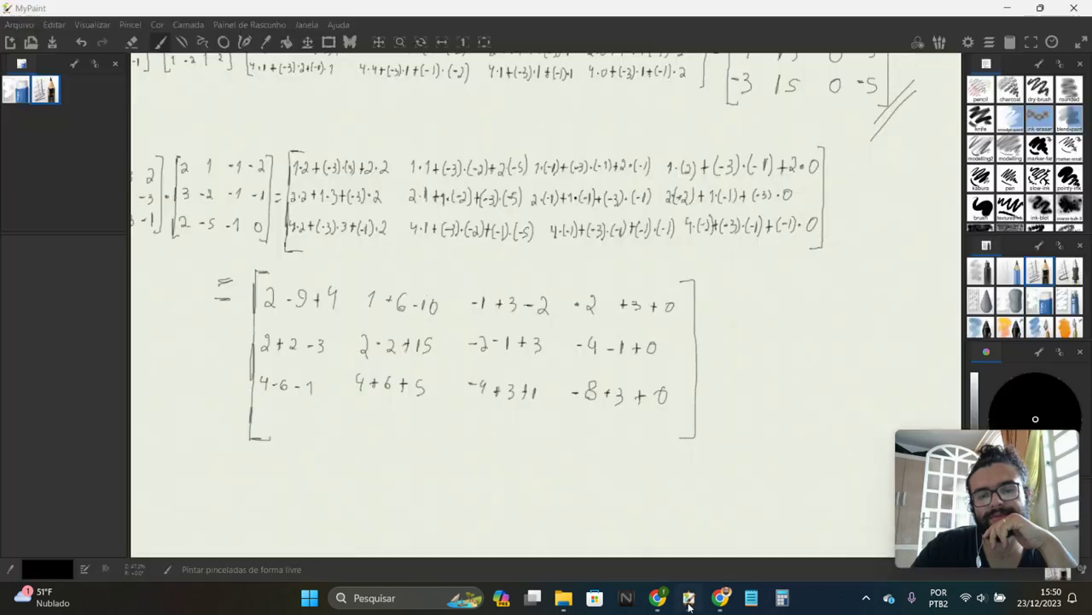
mouse_move(653, 366)
mouse_down()
mouse_move(731, 378)
mouse_move(695, 353)
mouse_move(761, 409)
mouse_move(609, 252)
mouse_up()
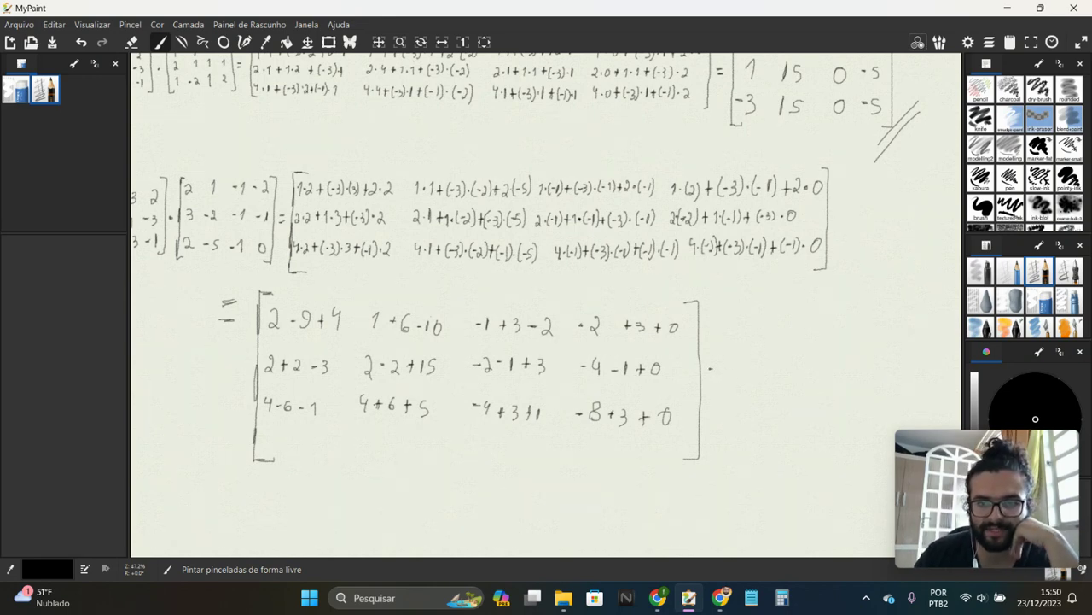
mouse_move(731, 300)
mouse_down()
mouse_move(722, 435)
mouse_move(733, 459)
mouse_up()
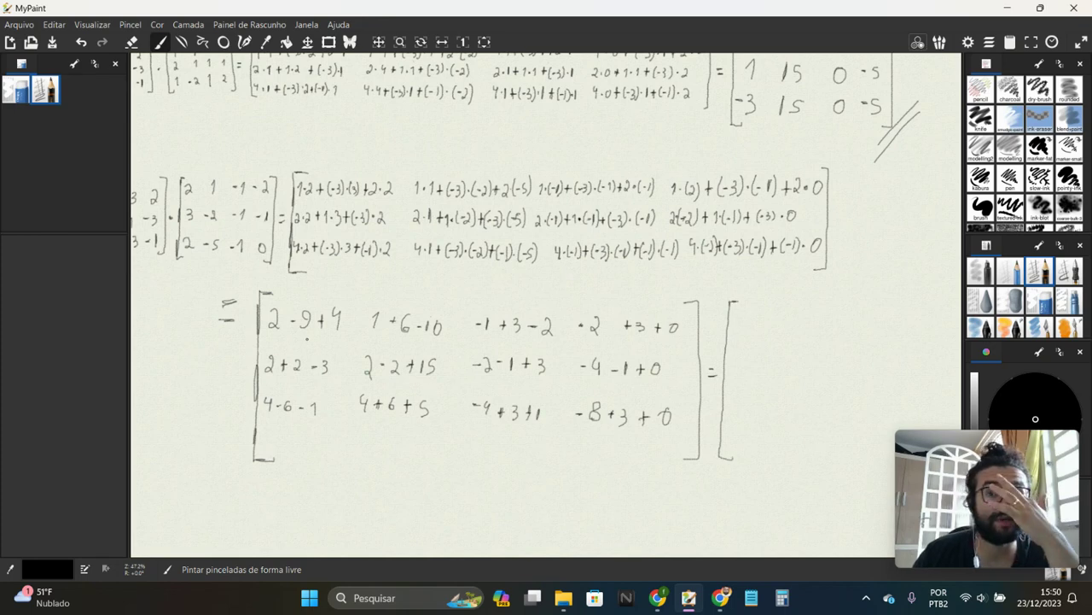
drag(789, 158, 723, 214)
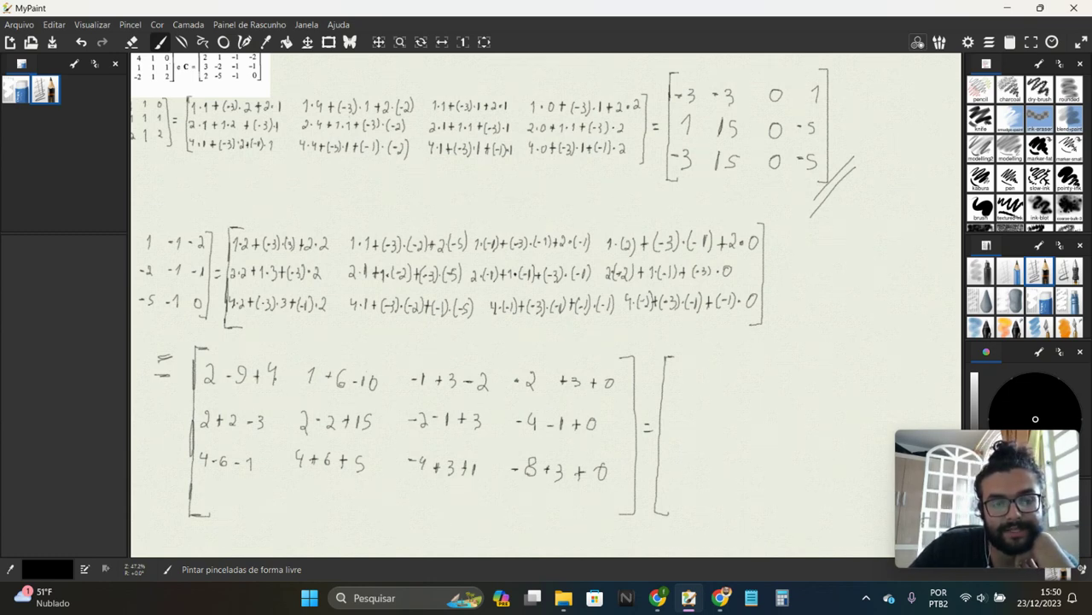
Write the final matrix's first two columns: -3, 1, -3 and -3, 15, 15
click(279, 376)
click(663, 385)
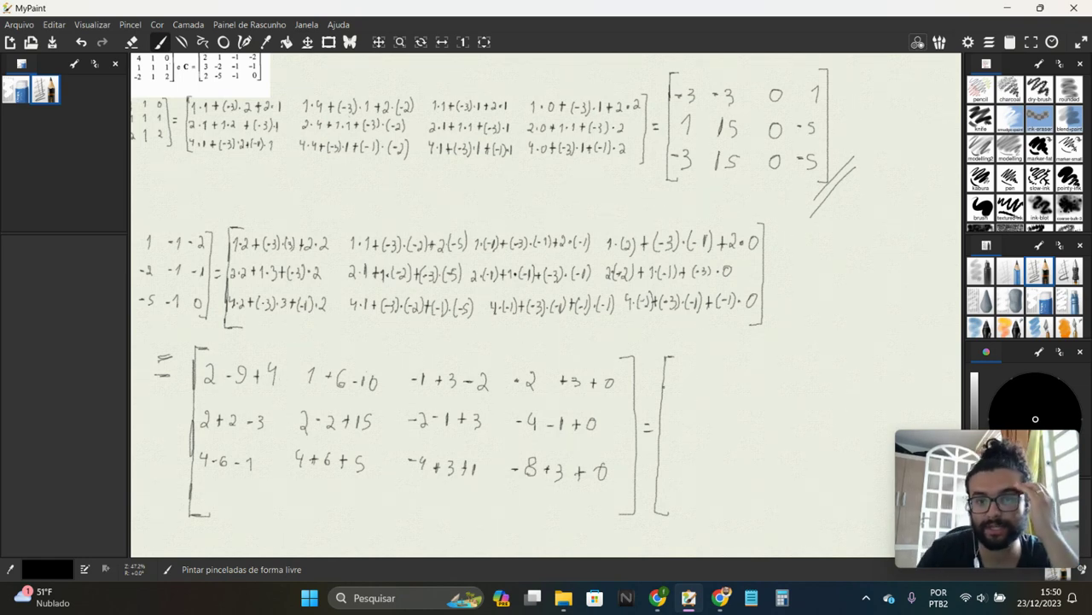
click(679, 382)
drag(681, 374, 682, 393)
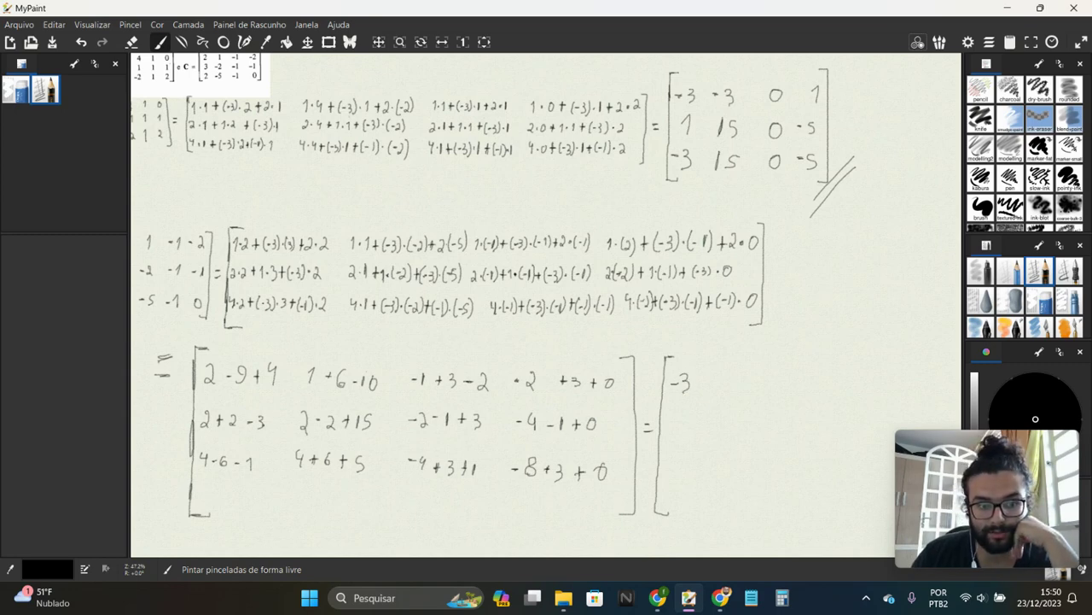
drag(672, 422, 677, 437)
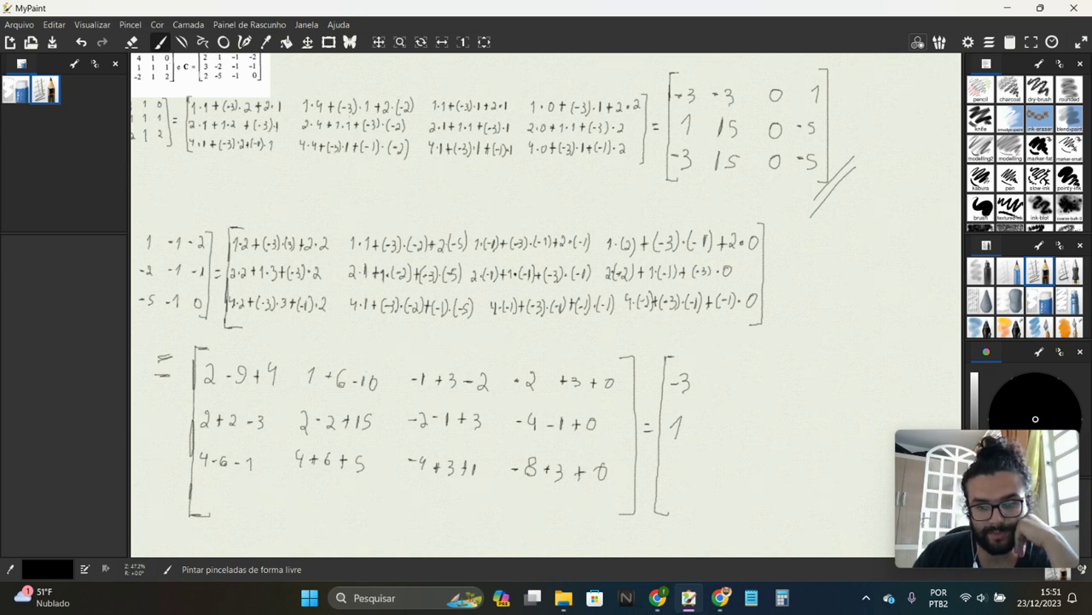
click(502, 475)
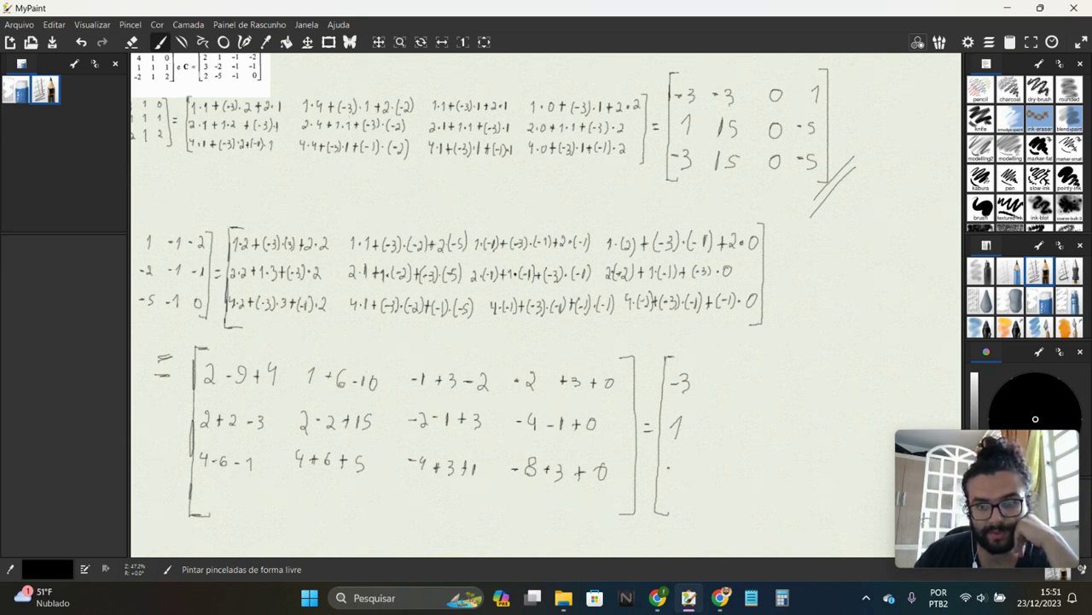
drag(684, 457, 685, 477)
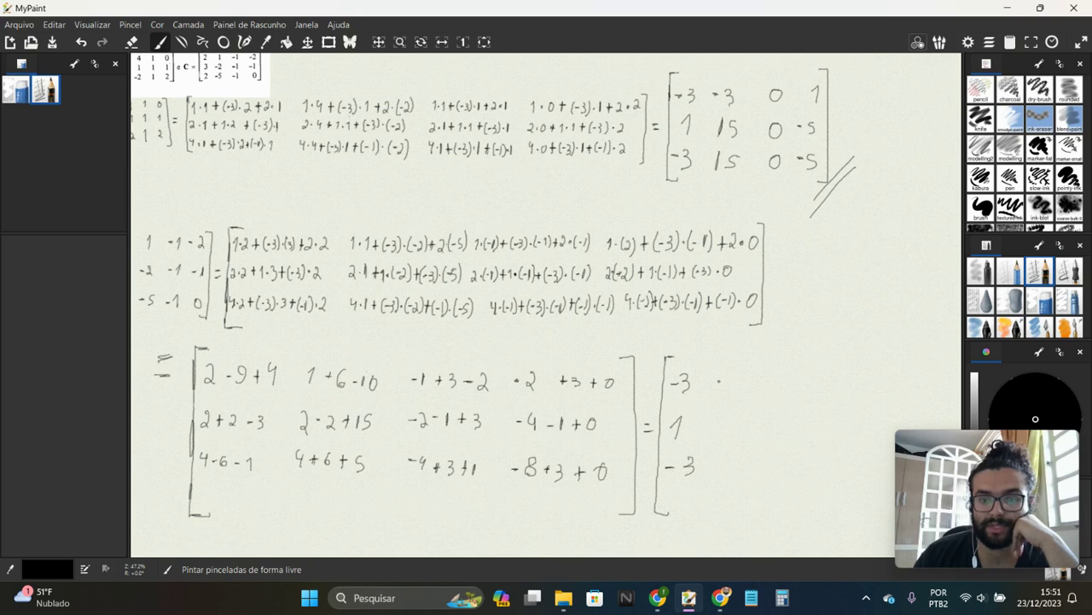
mouse_move(720, 382)
mouse_down()
mouse_move(741, 381)
mouse_move(735, 388)
mouse_up()
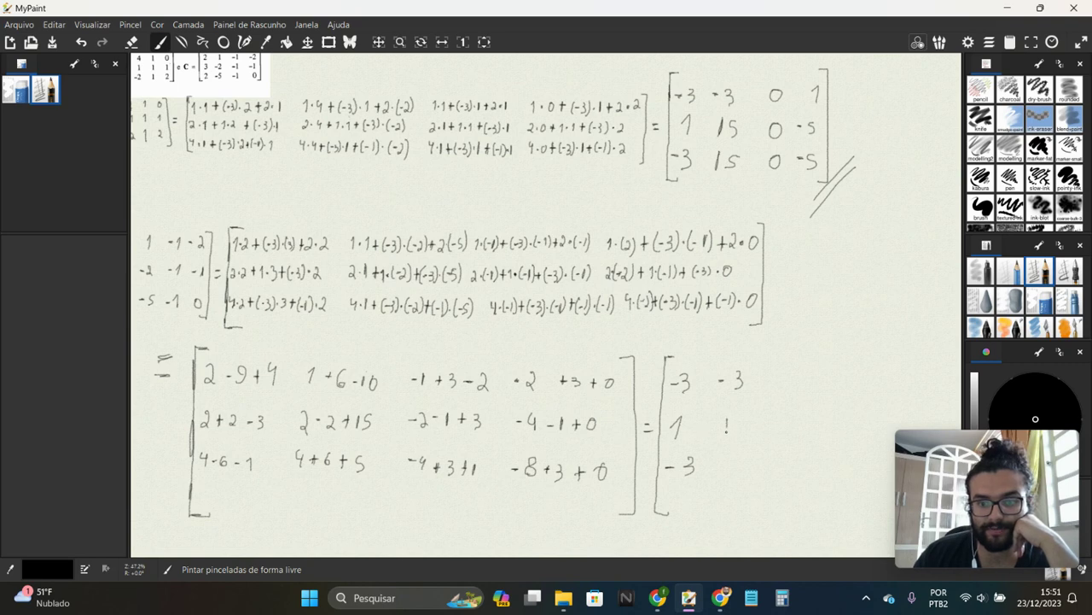
drag(728, 420, 734, 433)
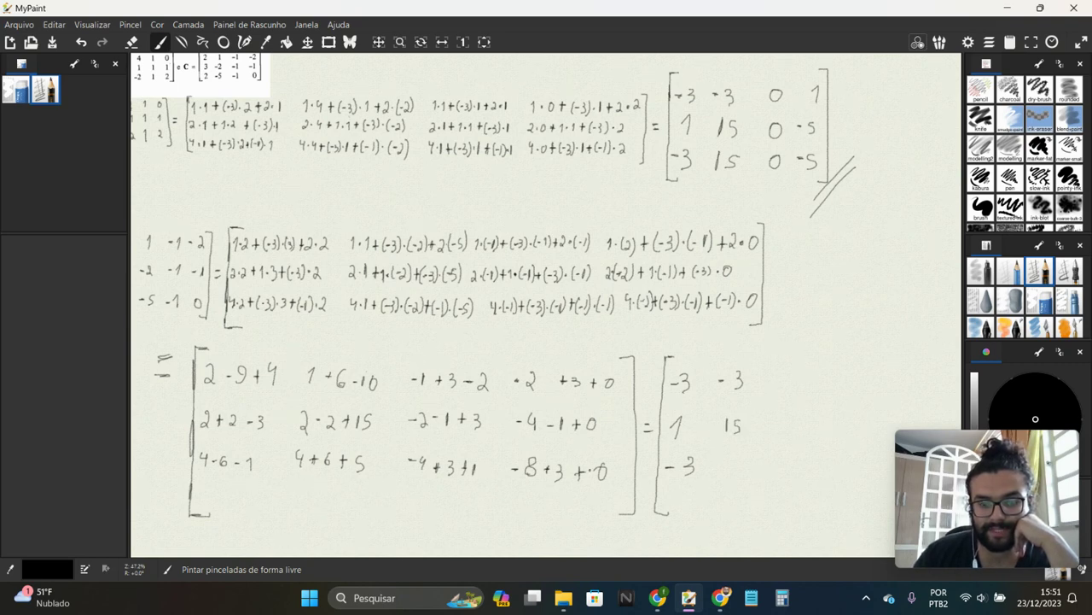
drag(726, 458, 738, 473)
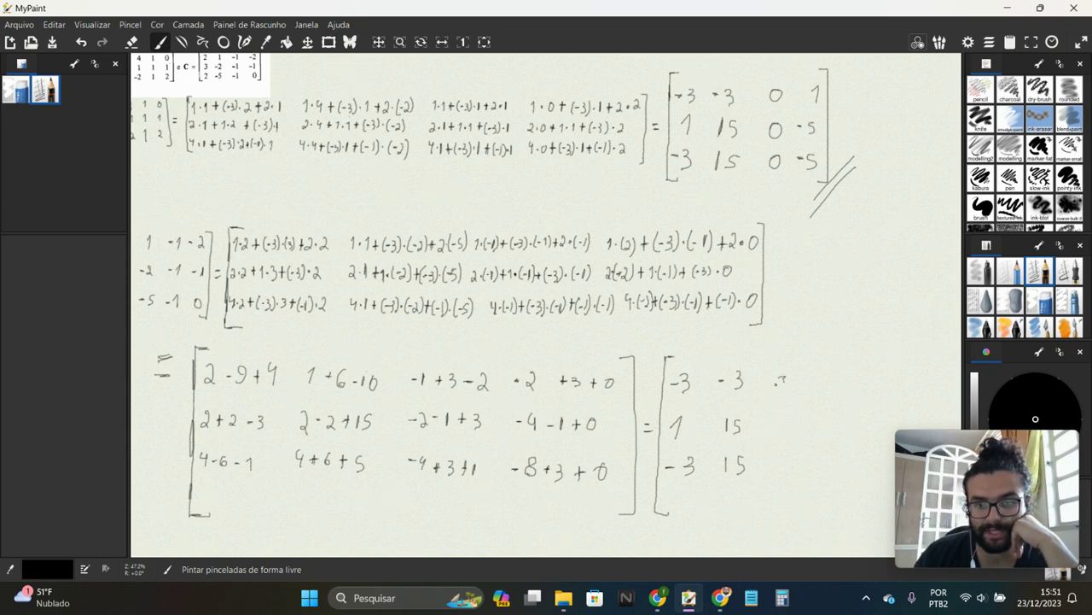
Fill columns three and four with 0, 0, 0 and 1, -5, -5, then close the matrix and mark it //
drag(786, 375, 782, 382)
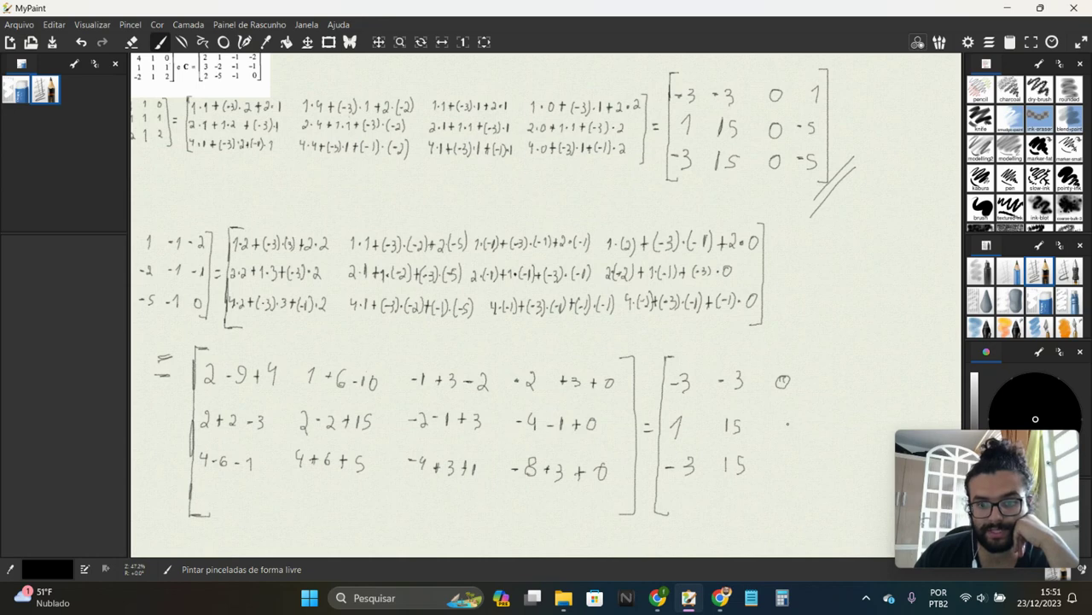
drag(786, 422, 785, 424)
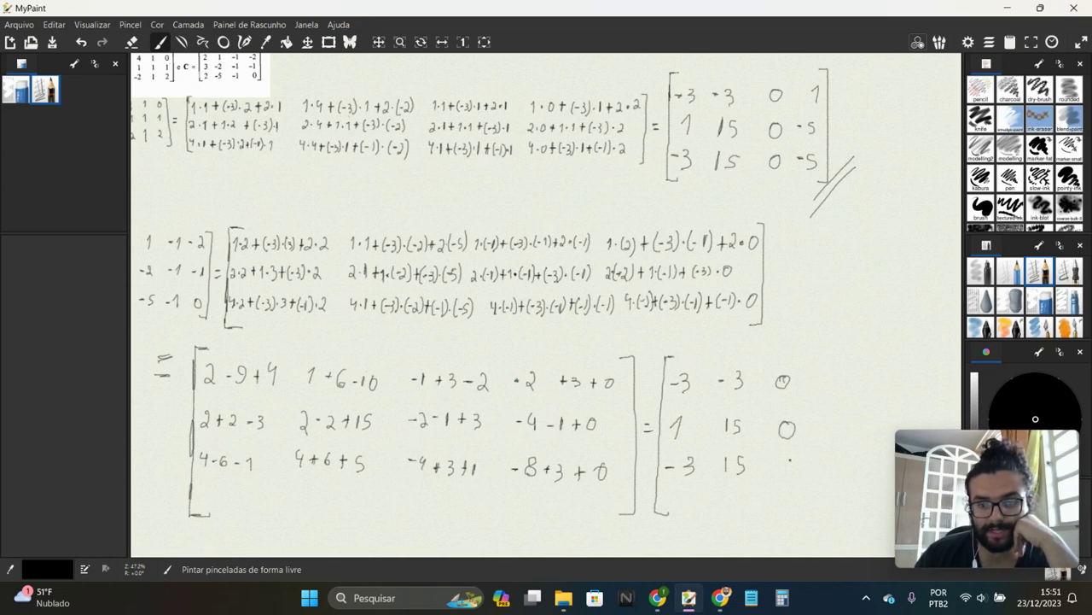
drag(789, 459, 787, 457)
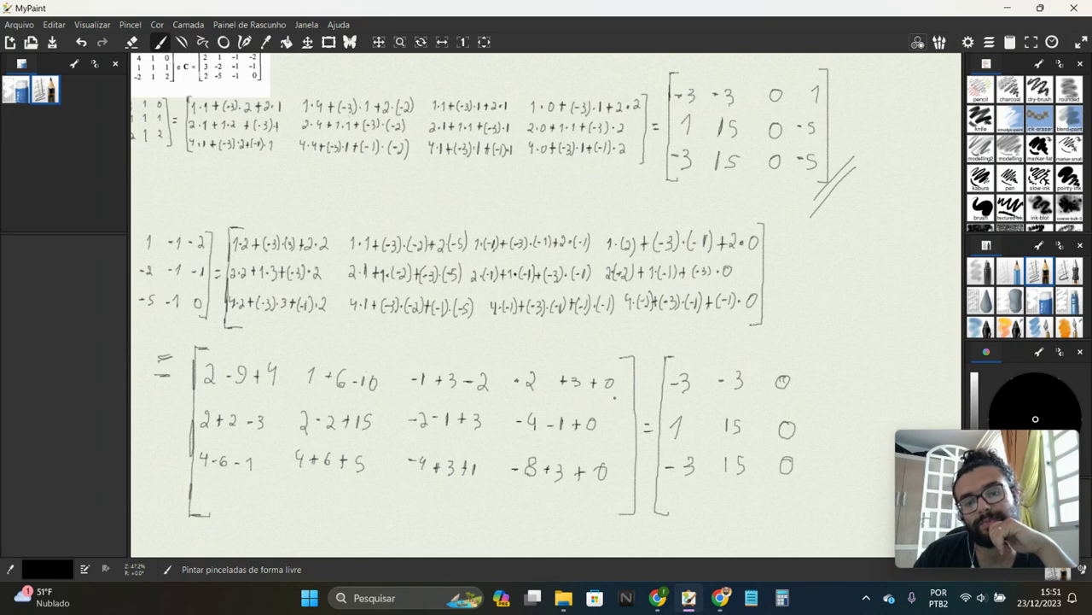
drag(834, 372, 832, 390)
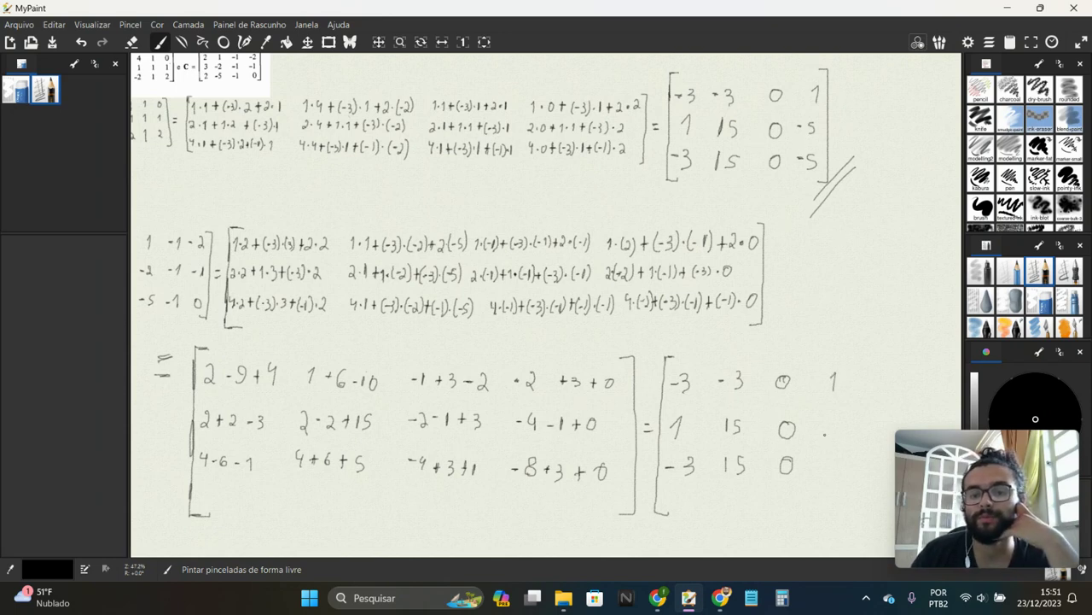
drag(837, 425, 833, 439)
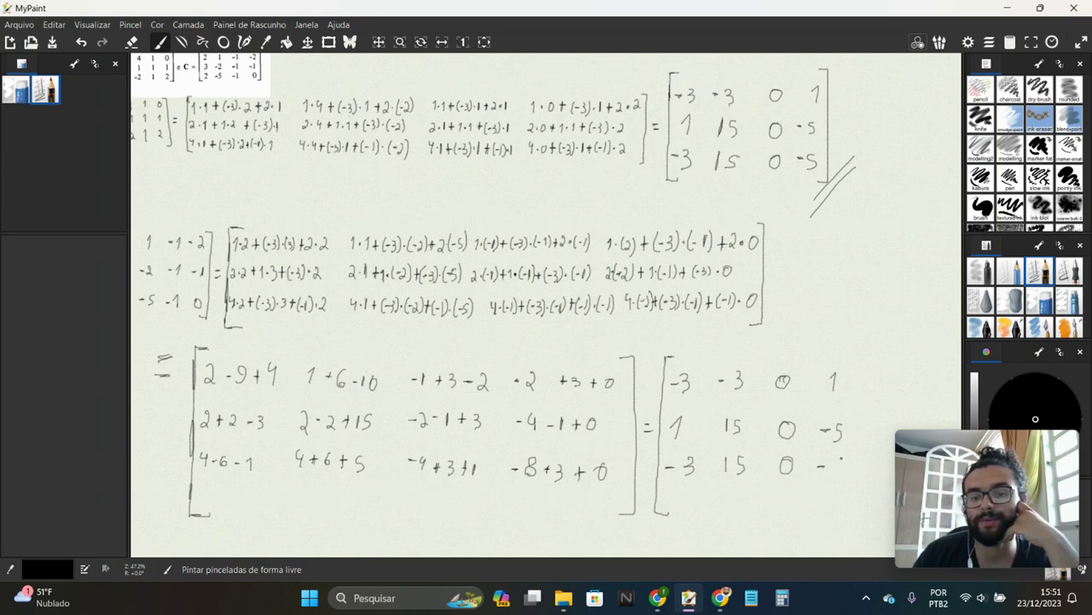
drag(841, 458, 834, 476)
mouse_move(845, 347)
mouse_down()
mouse_move(859, 380)
mouse_move(860, 507)
mouse_move(832, 507)
mouse_move(863, 507)
mouse_up()
drag(855, 524, 875, 493)
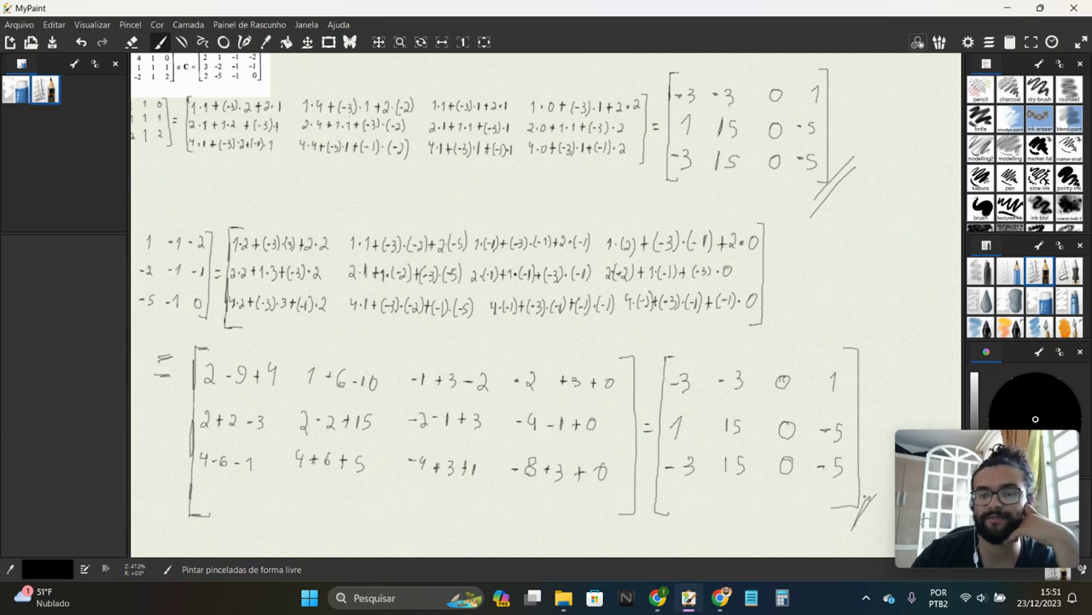
scroll(854, 495, down, 2)
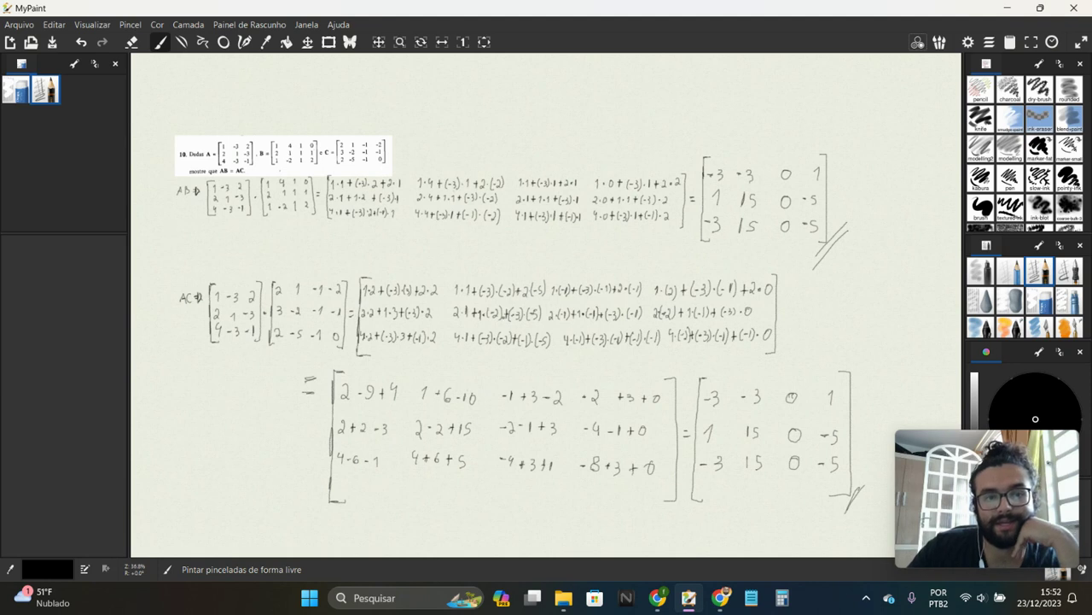